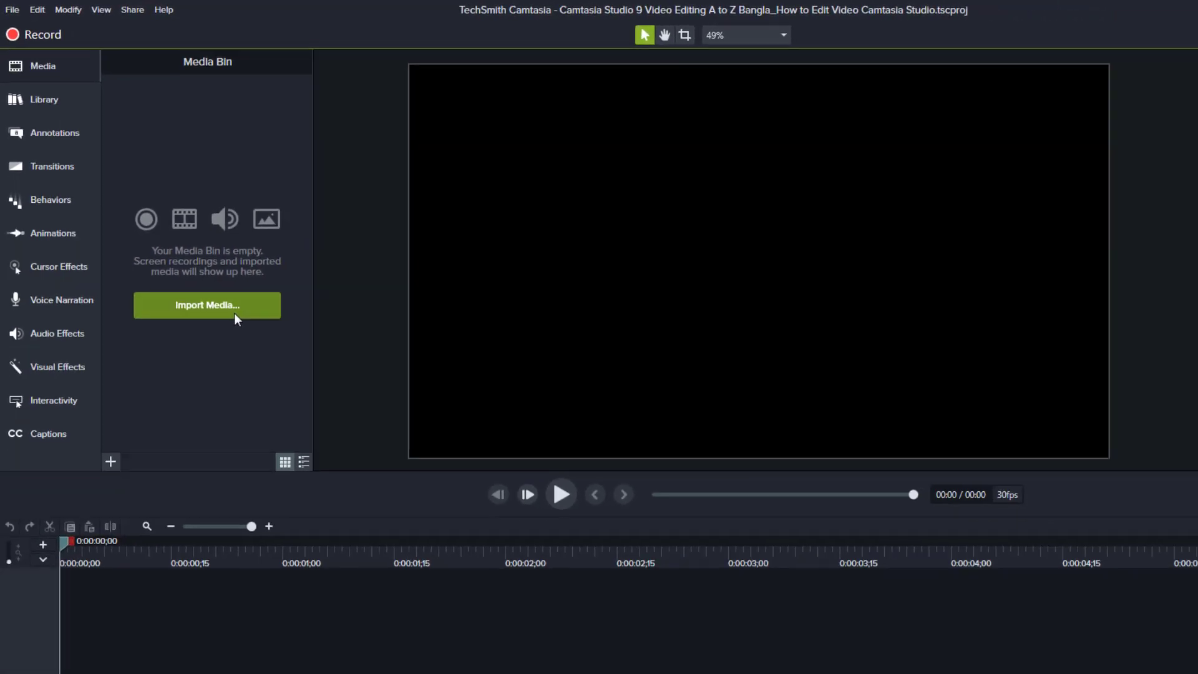
Step: Import the video "Camtasia Studio 9 Video Editing A to Z Bangla_How to Edit Video Camtasia Studio" into the project
left_click(312, 417)
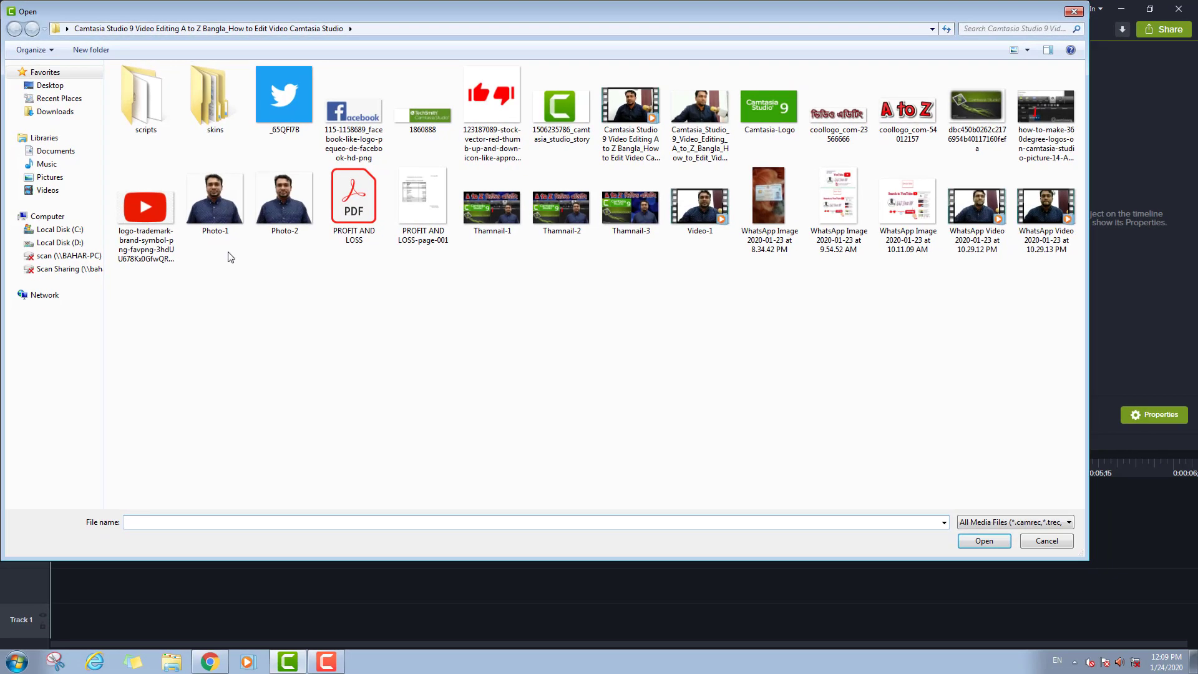
double_click(680, 119)
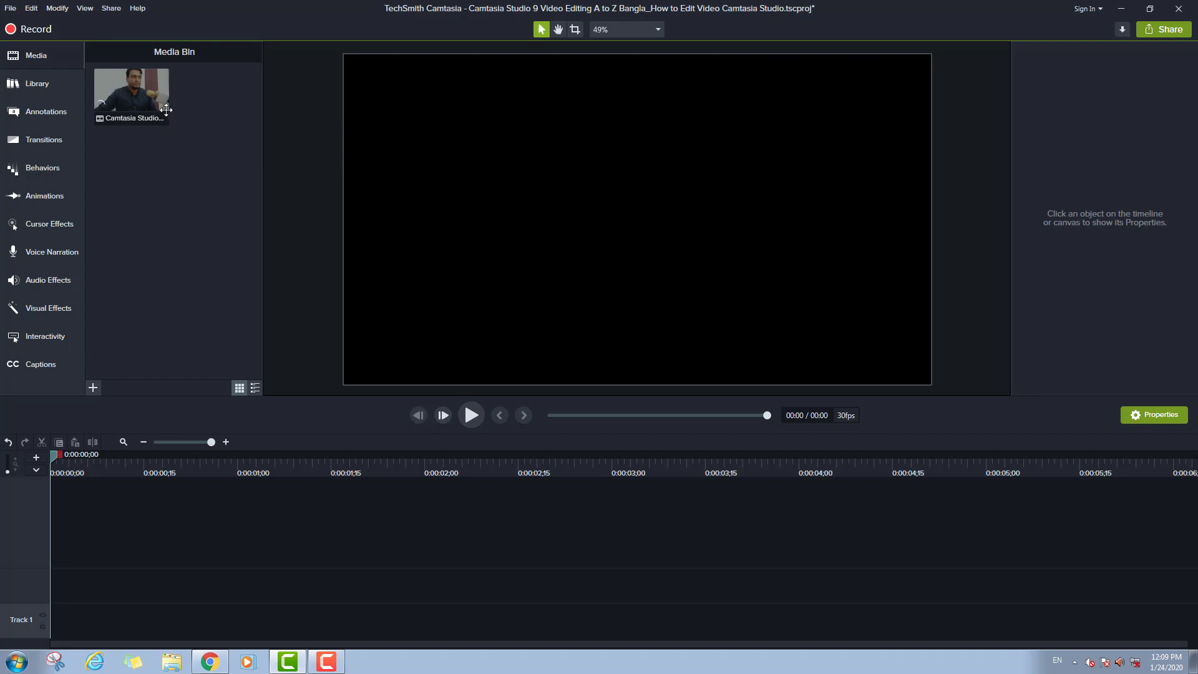
Step: Add the imported video to the timeline at the playhead and play its opening second
left_click(146, 102)
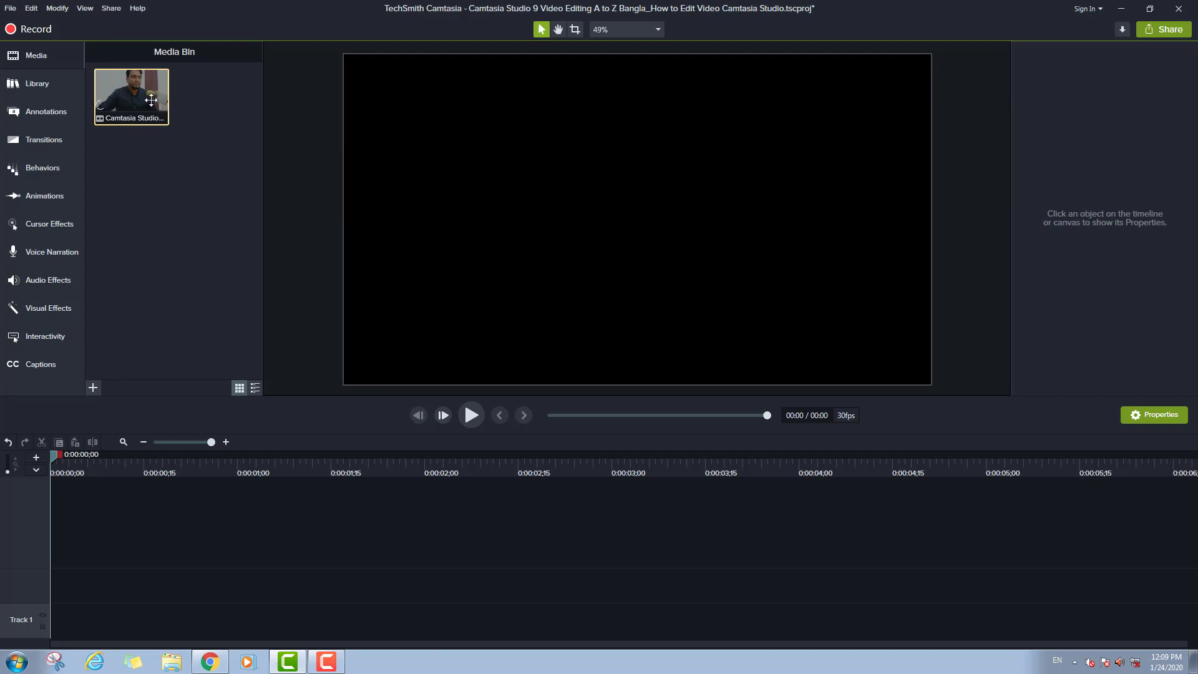
right_click(153, 103)
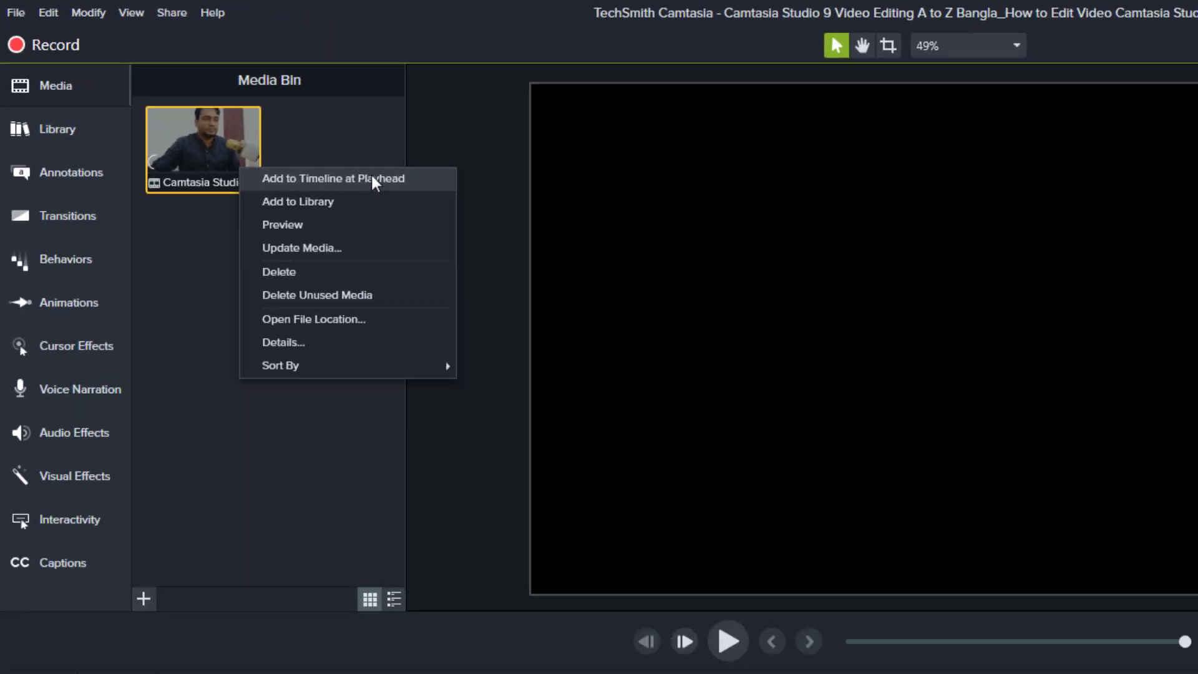
left_click(591, 287)
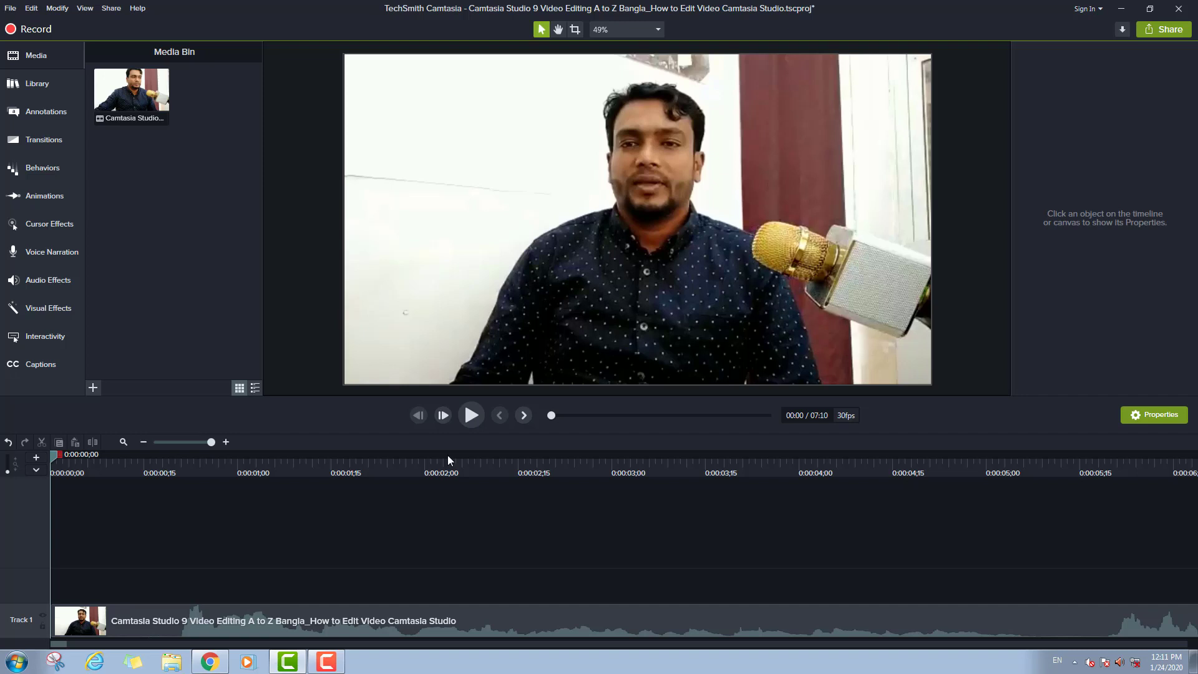
left_click(472, 413)
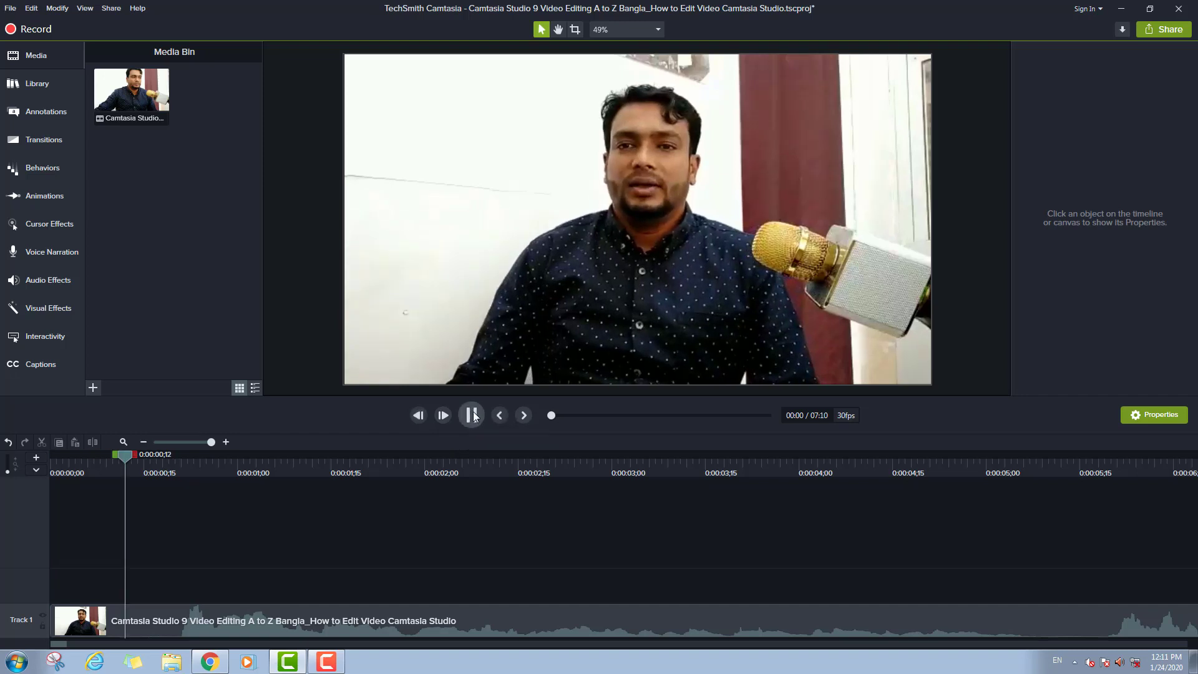
left_click(473, 415)
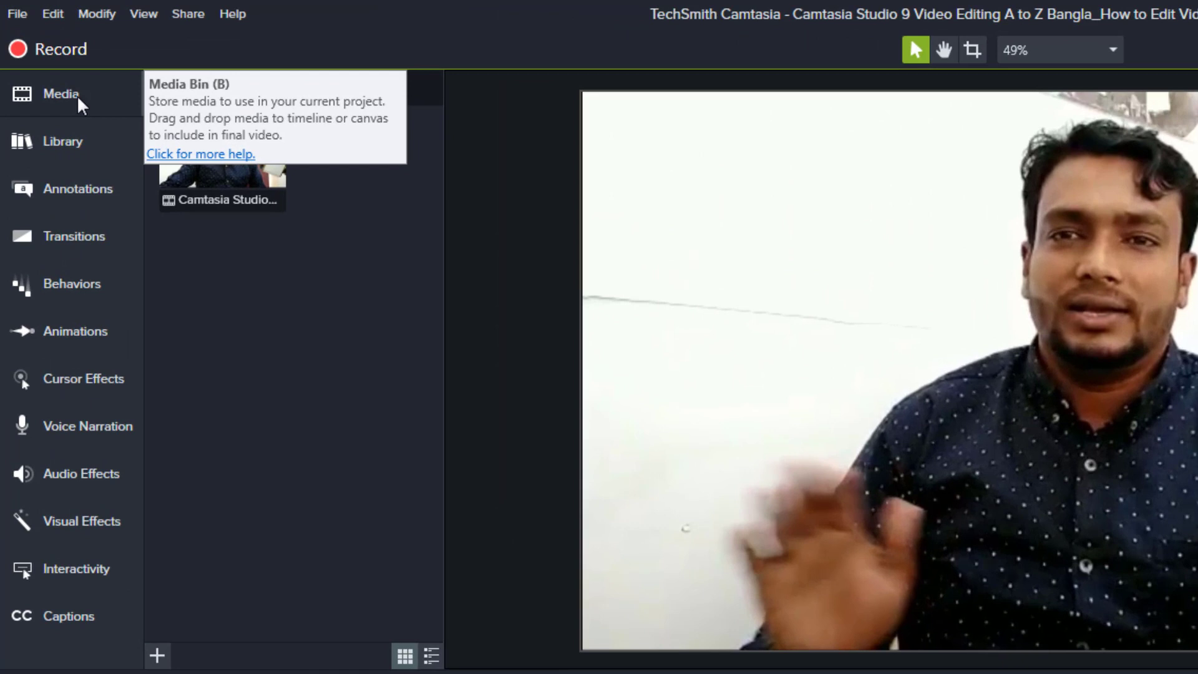
Step: Examine the Camtasia 2019 library's Icons folder, including the contents of its Buildings and Business subfolders
left_click(79, 142)
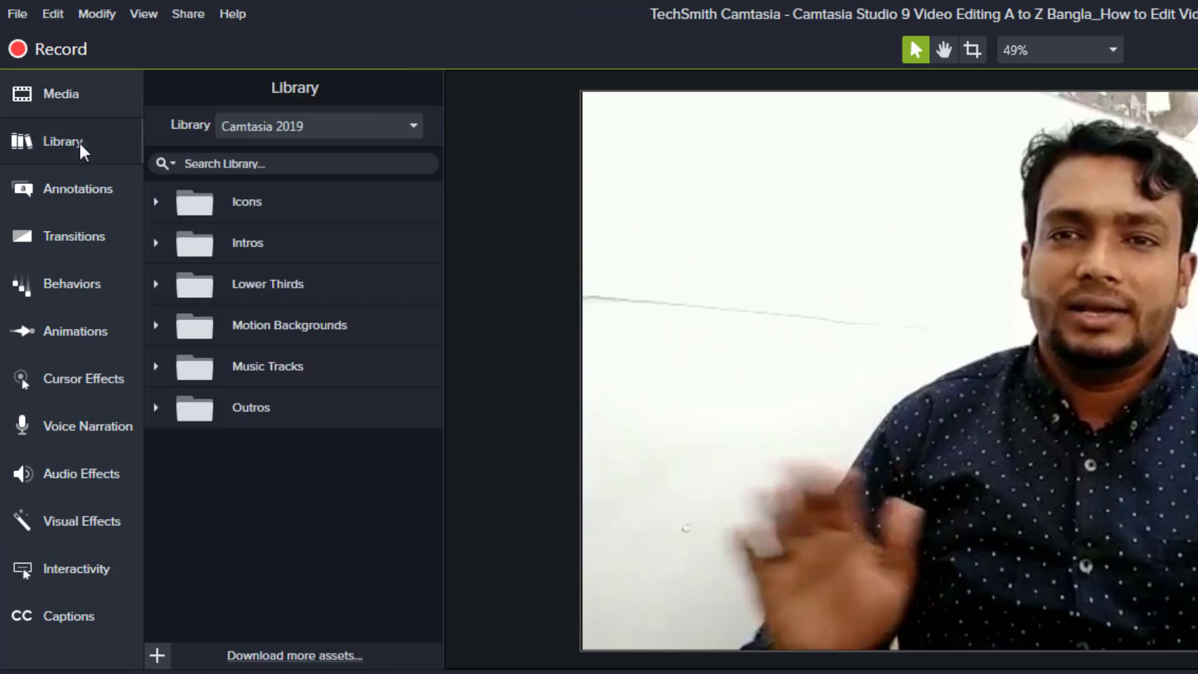
left_click(155, 201)
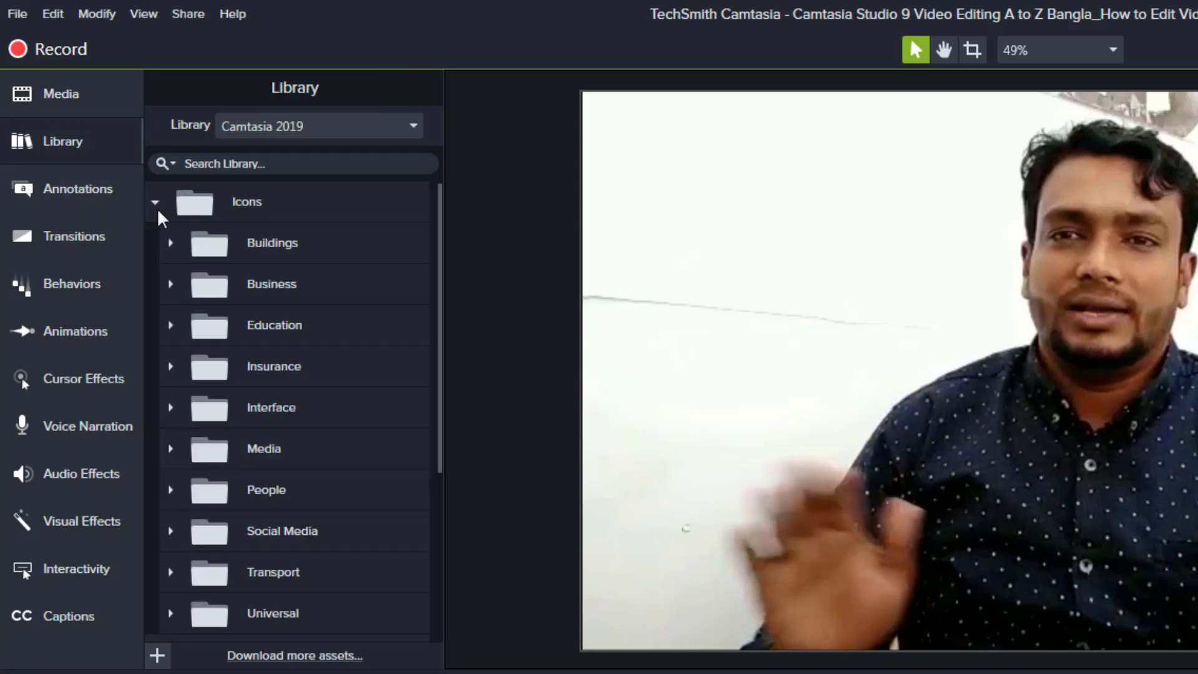
left_click(170, 243)
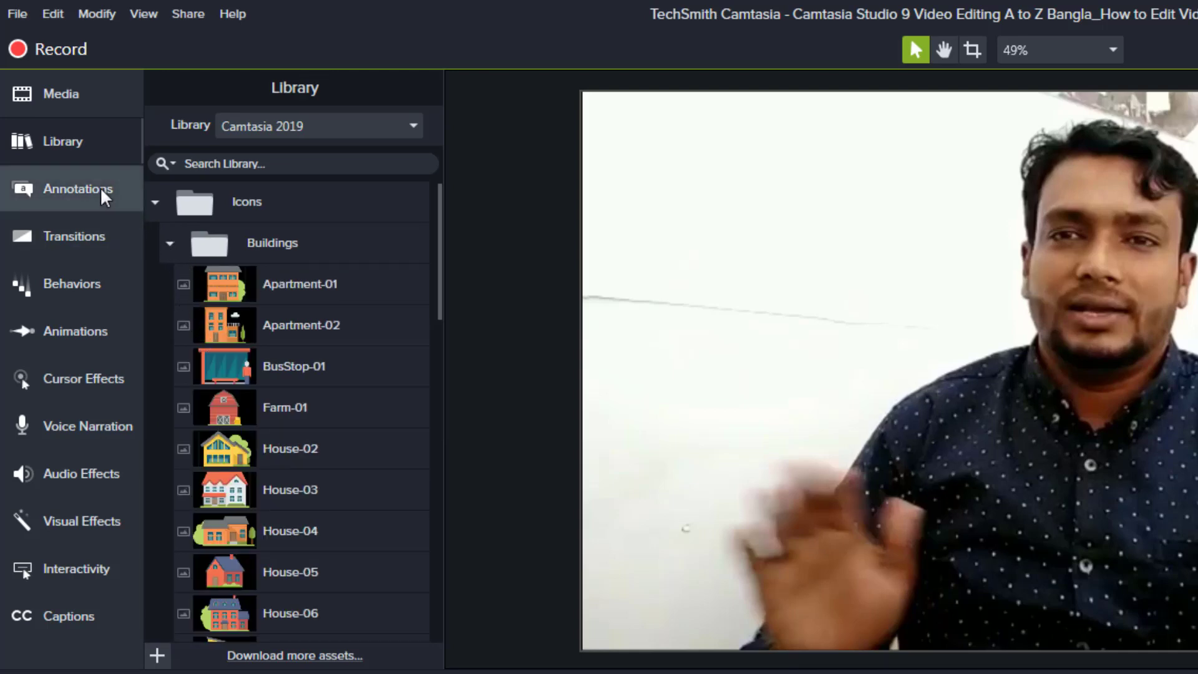
left_click(75, 144)
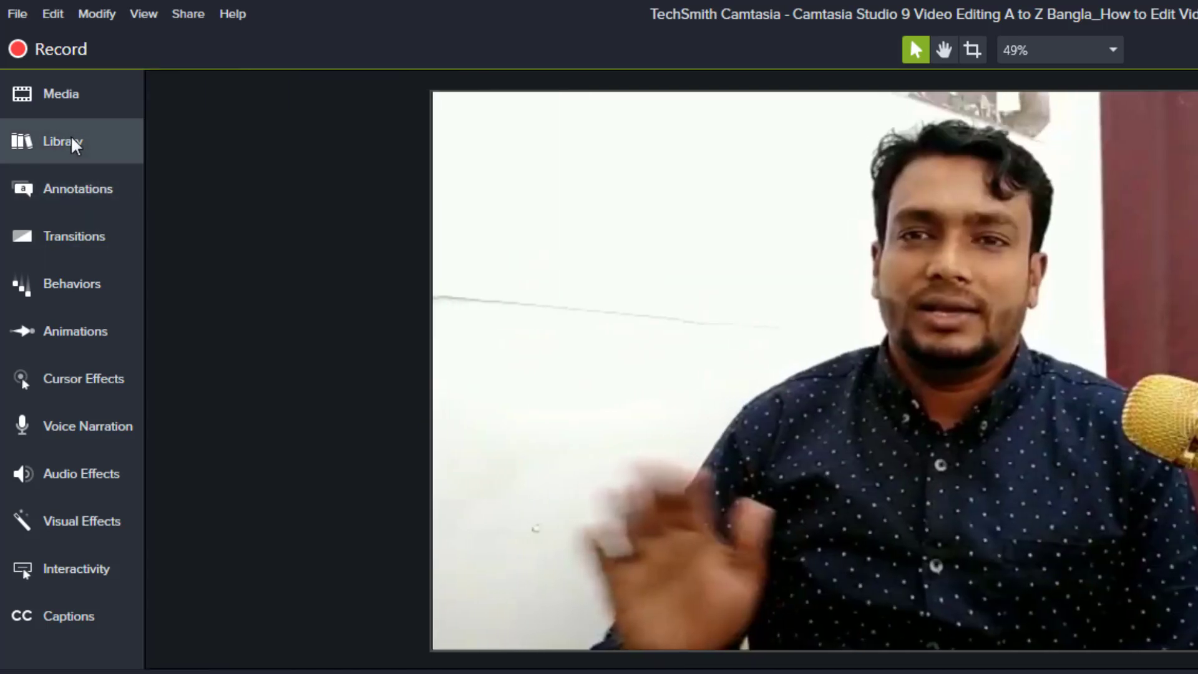
left_click(76, 143)
scroll(225, 476, "down", 10)
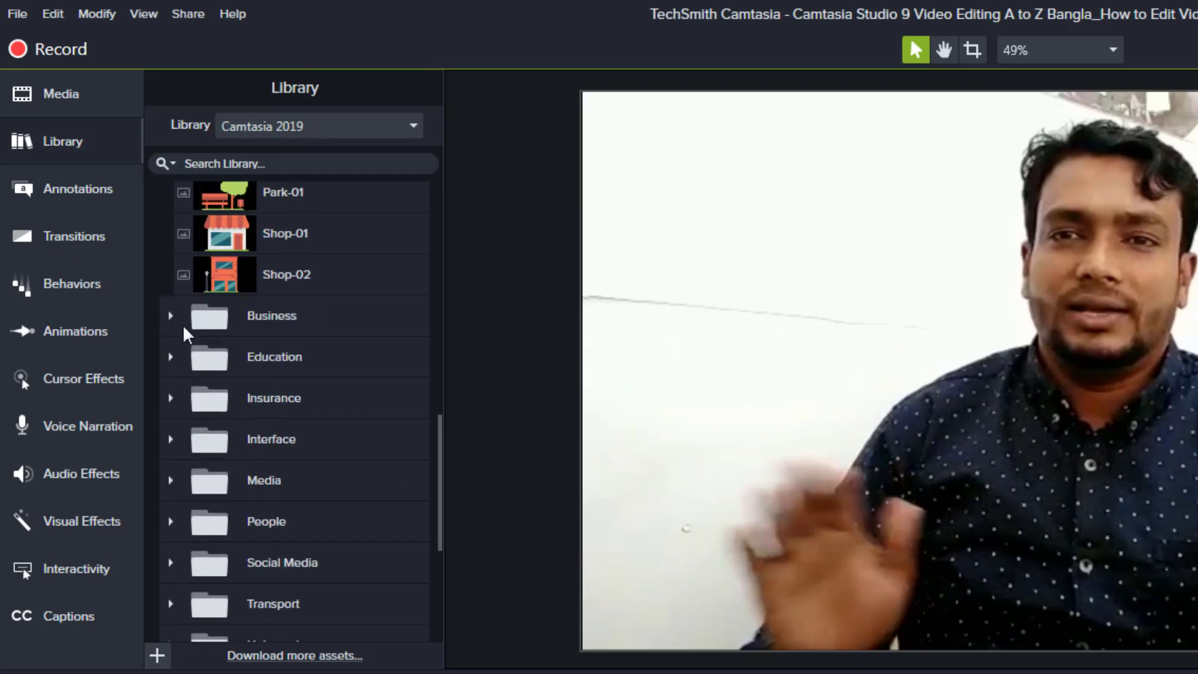
left_click(172, 315)
scroll(267, 368, "down", 6)
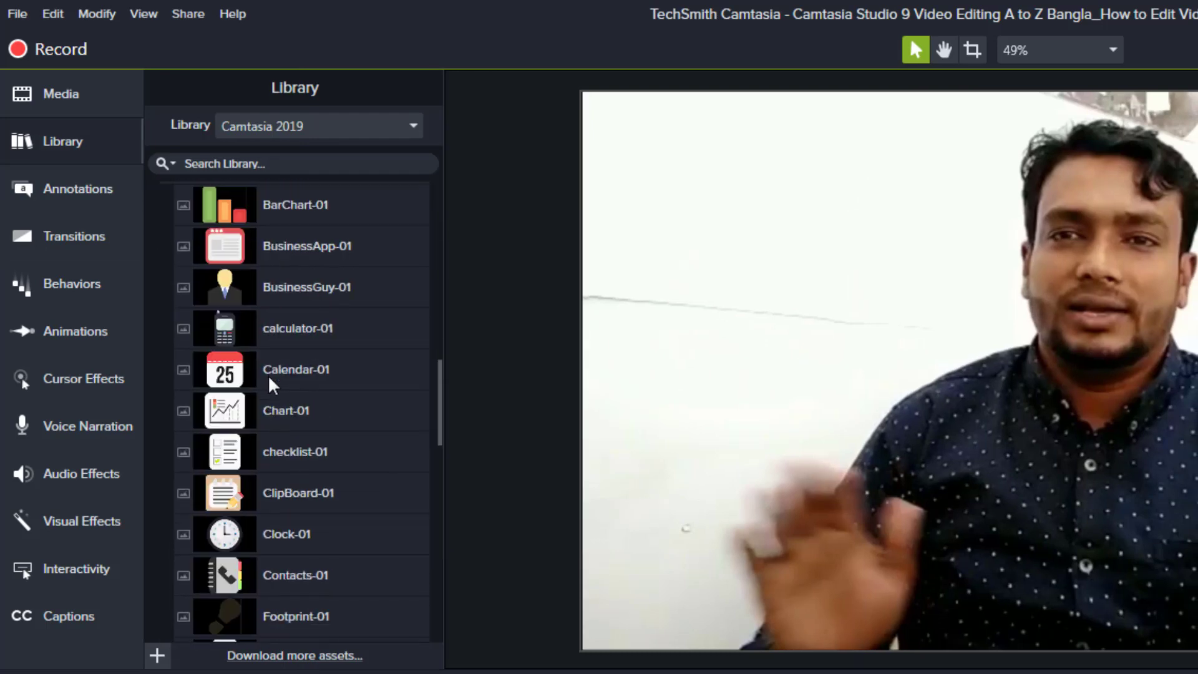
scroll(267, 375, "down", 5)
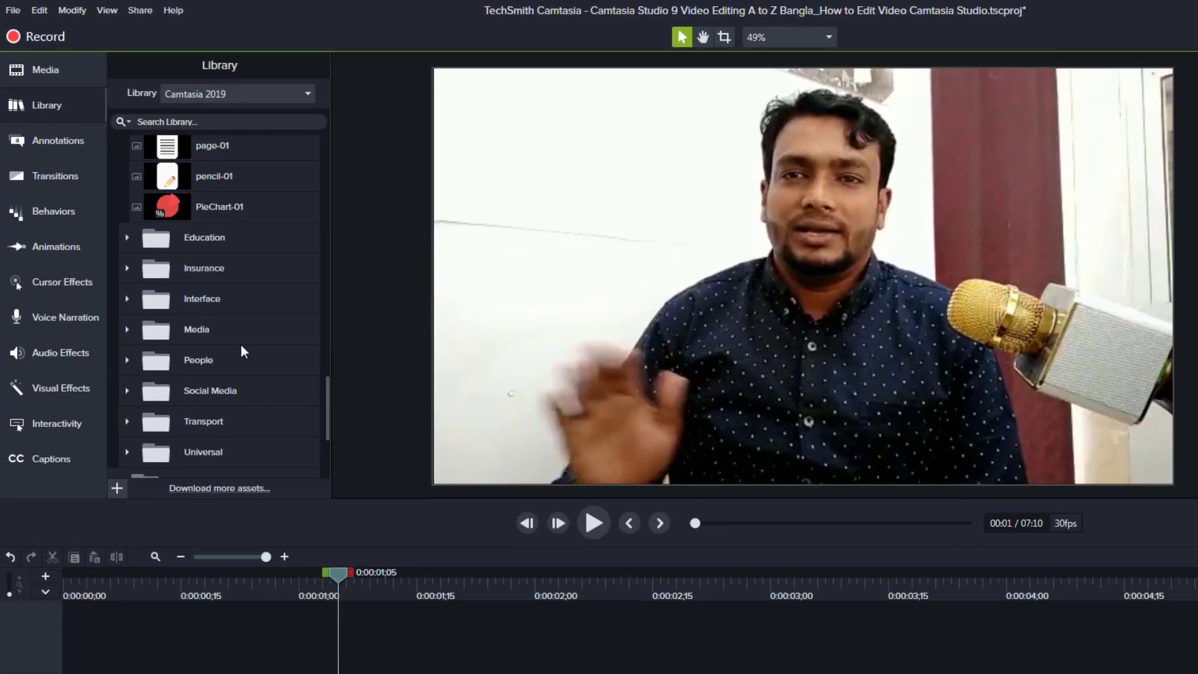
scroll(241, 347, "down", 3)
scroll(192, 274, "down", 3)
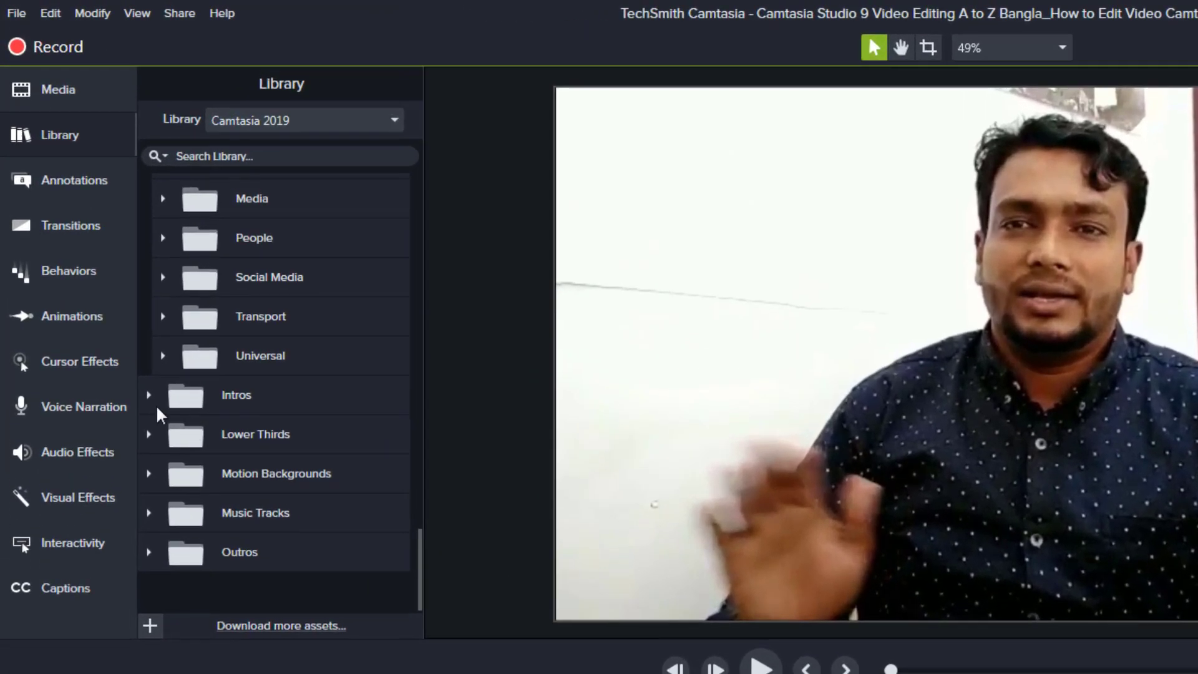
Step: Look through the library's Intros and Music Tracks folders, collapse both and close the library
left_click(149, 395)
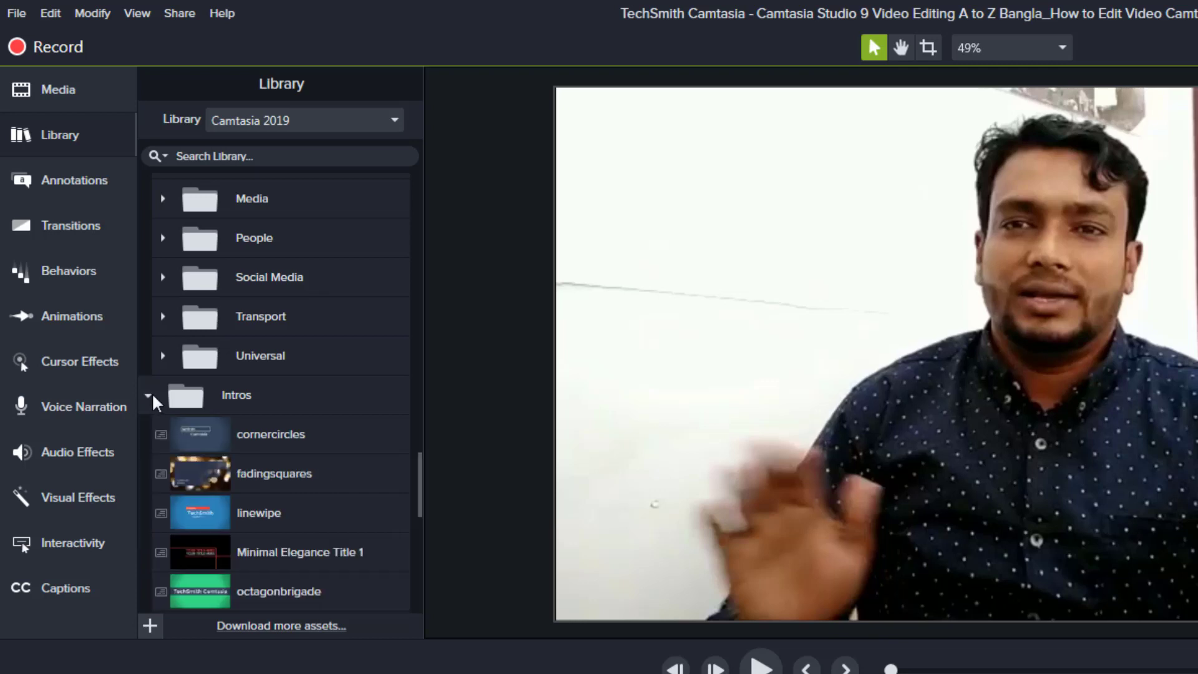
scroll(333, 455, "down", 3)
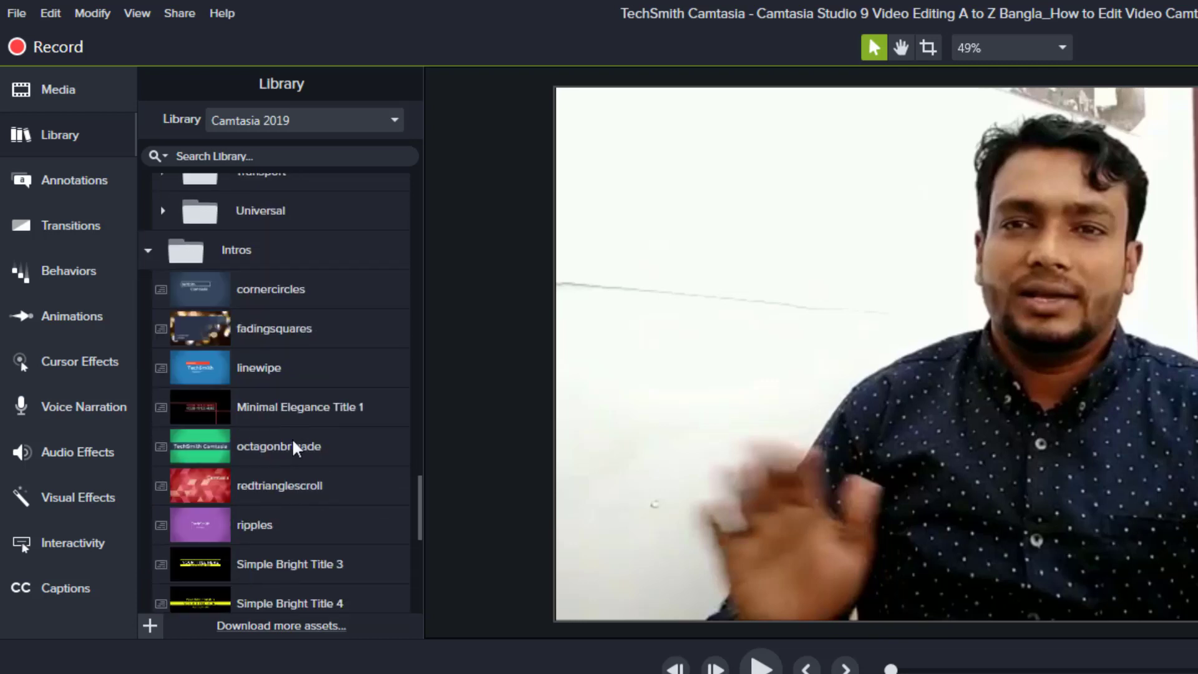
left_click(195, 318)
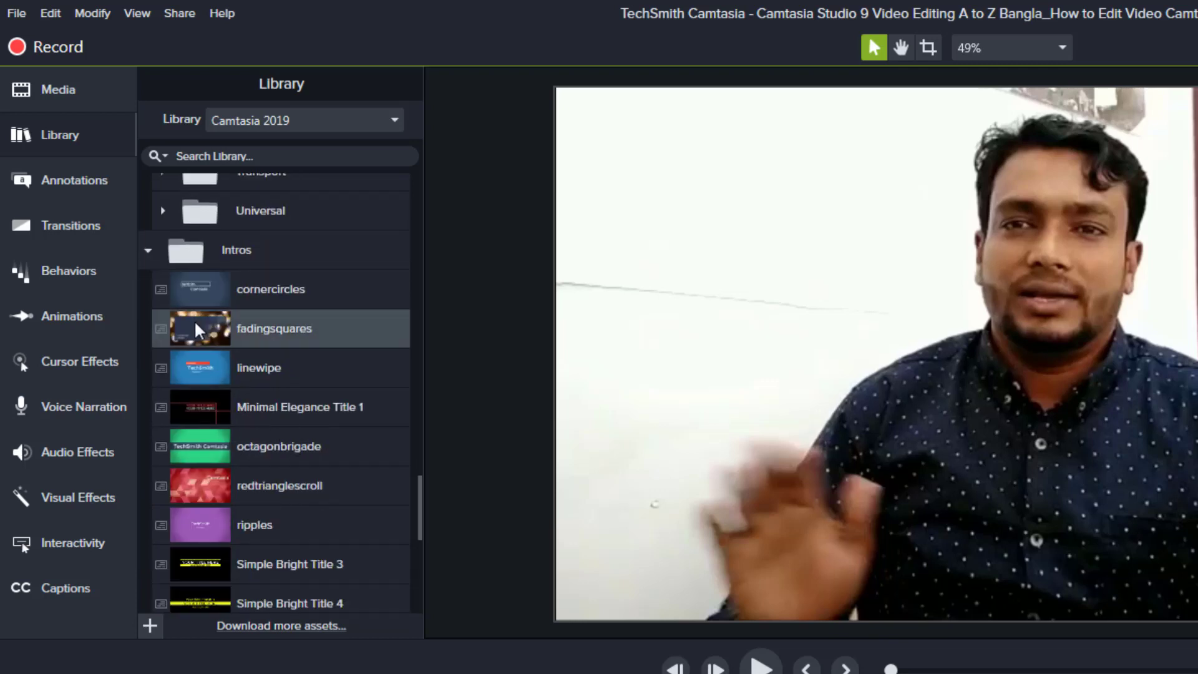
left_click(148, 246)
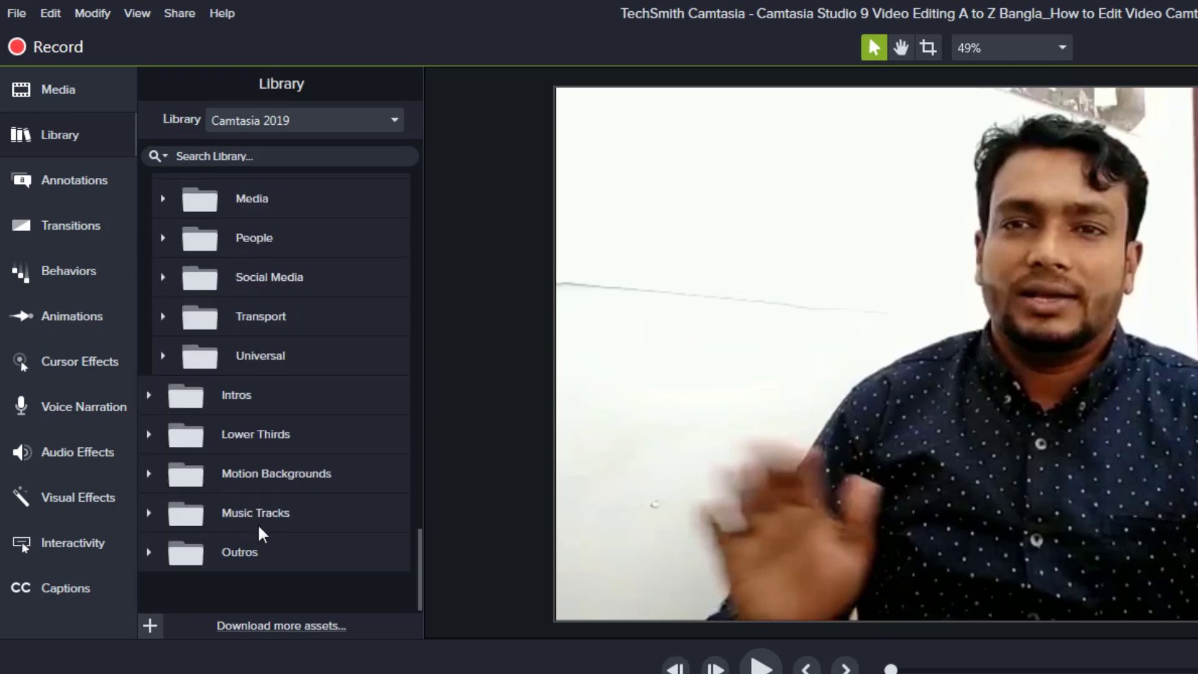
left_click(150, 515)
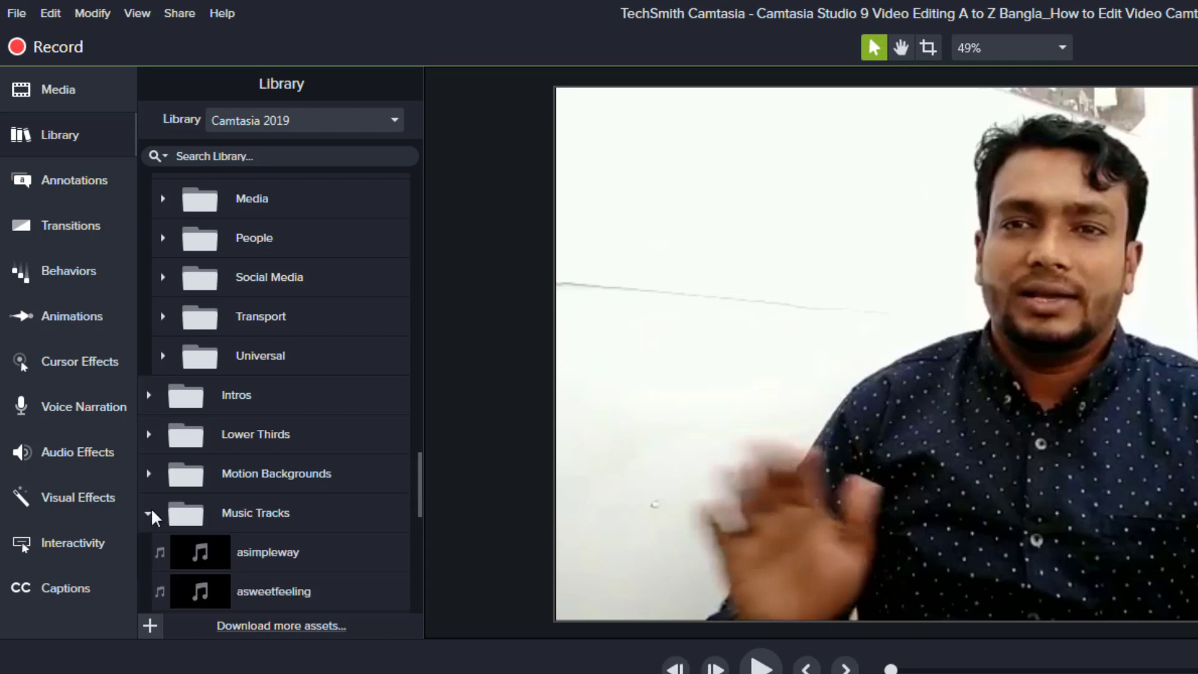
scroll(201, 490, "down", 2)
scroll(201, 489, "down", 2)
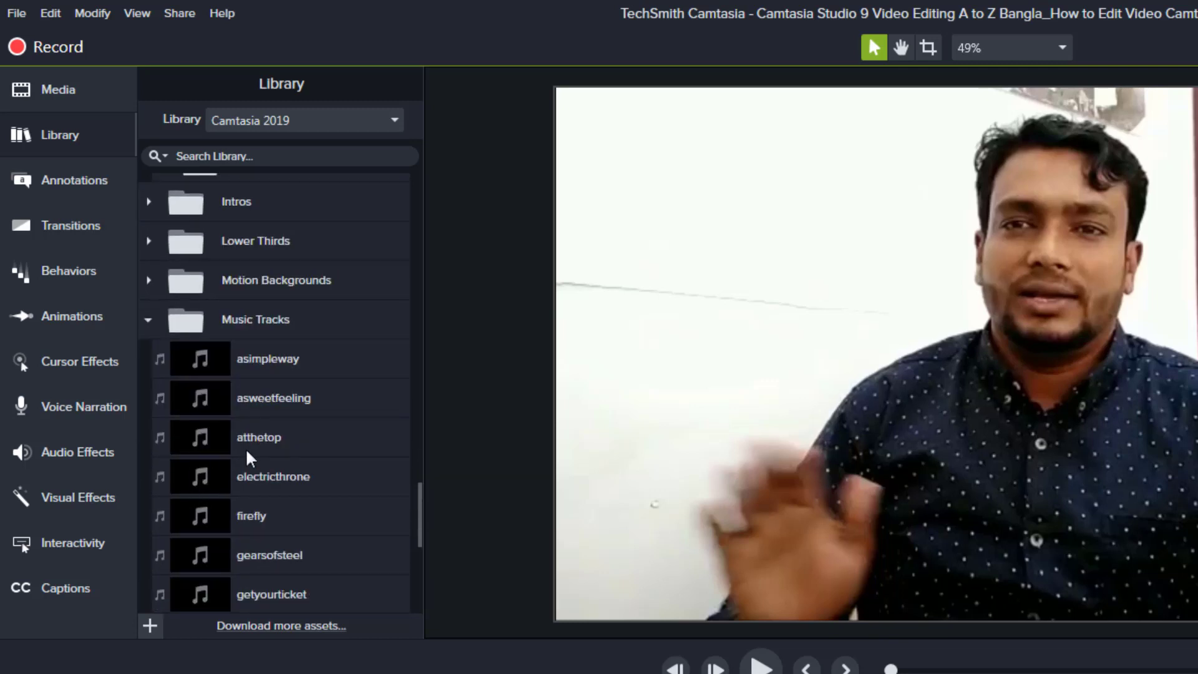
left_click(150, 320)
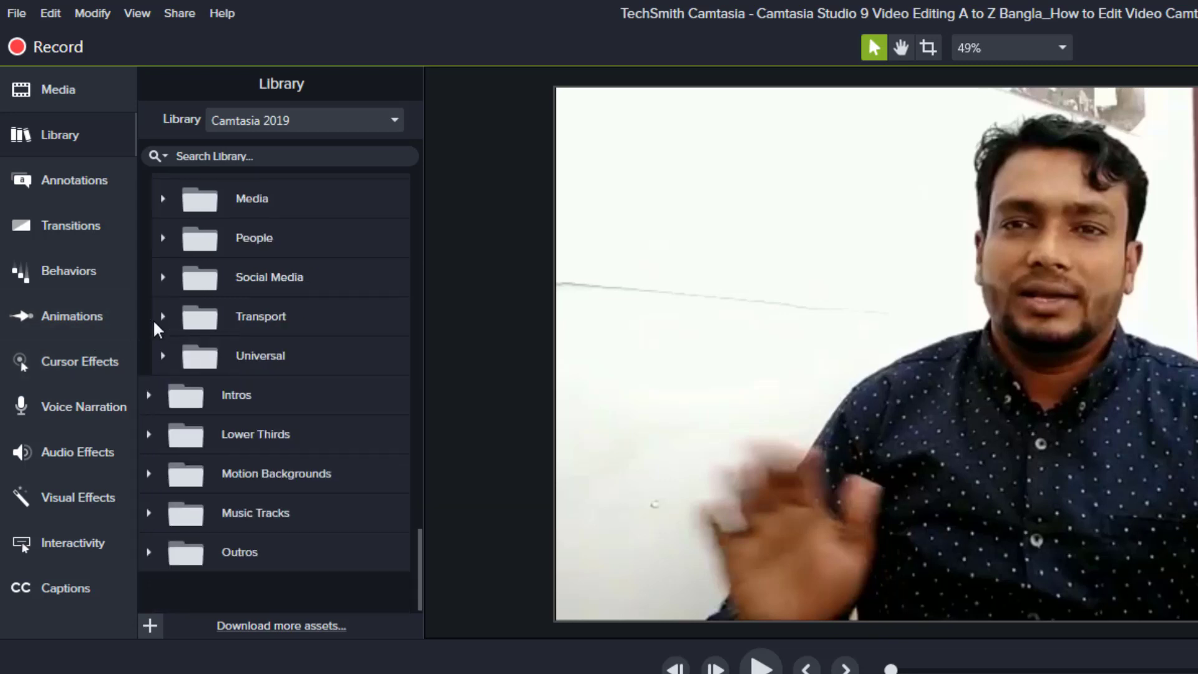
left_click(72, 130)
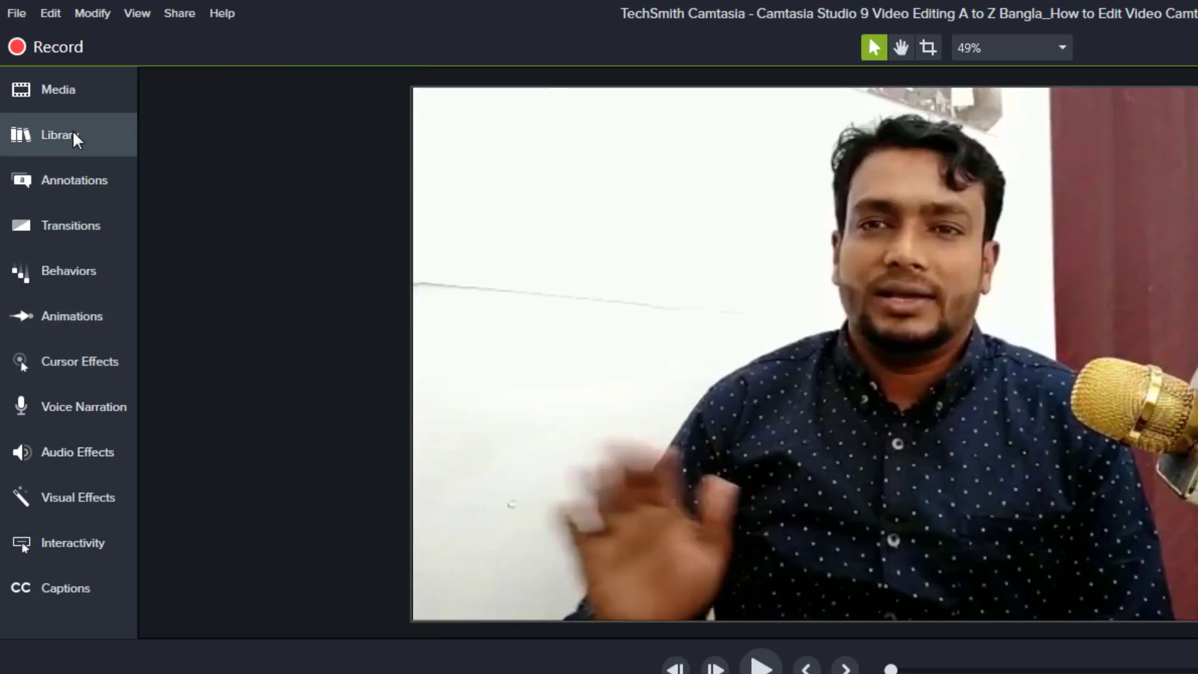
Step: Add the red rectangular speech-bubble callout from the Basic style and place it on the blank wall beside the speaker
left_click(89, 181)
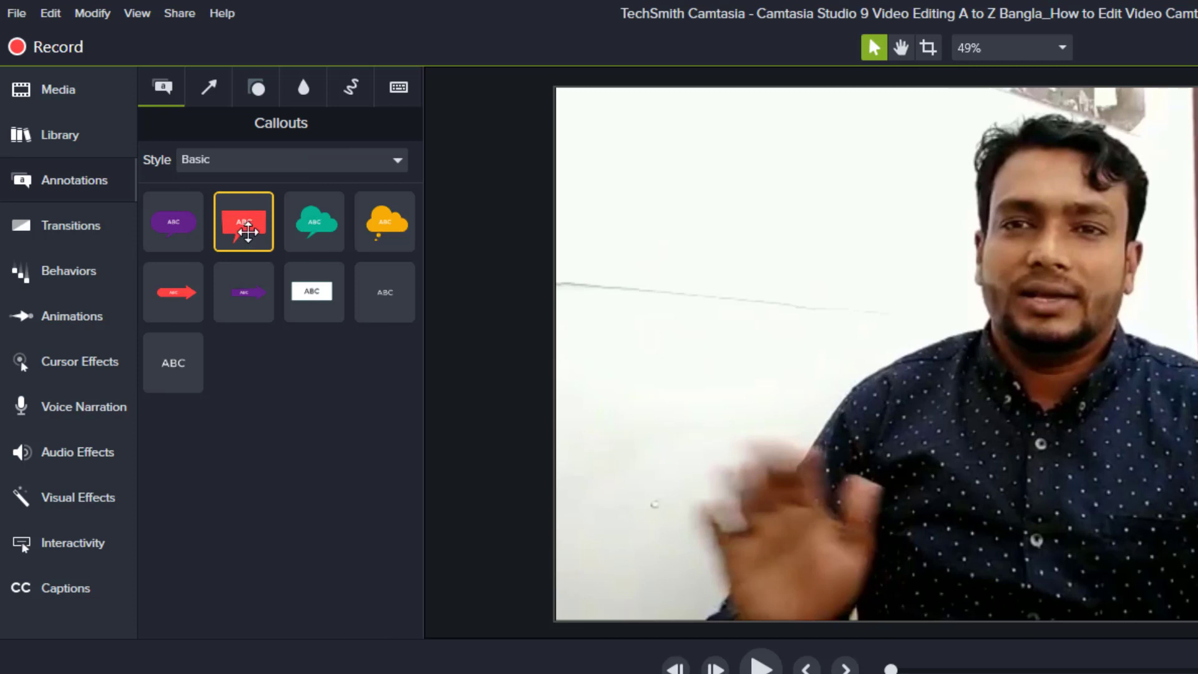
right_click(255, 240)
left_click(321, 256)
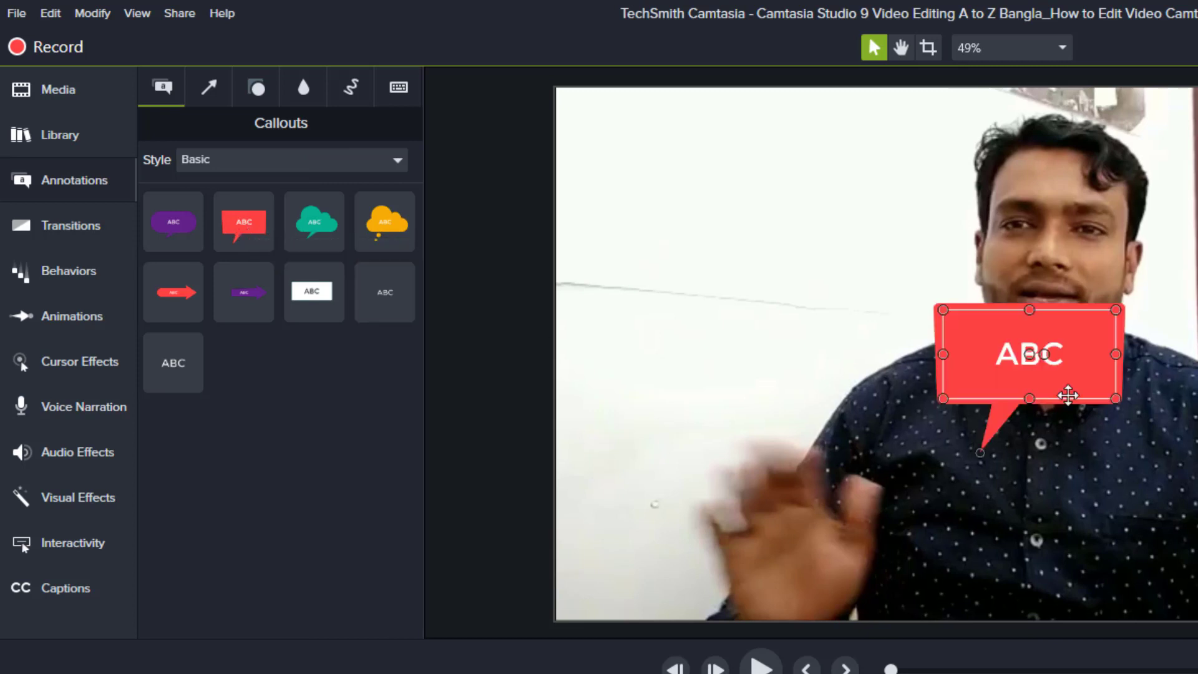
left_click_drag(995, 366, 691, 290)
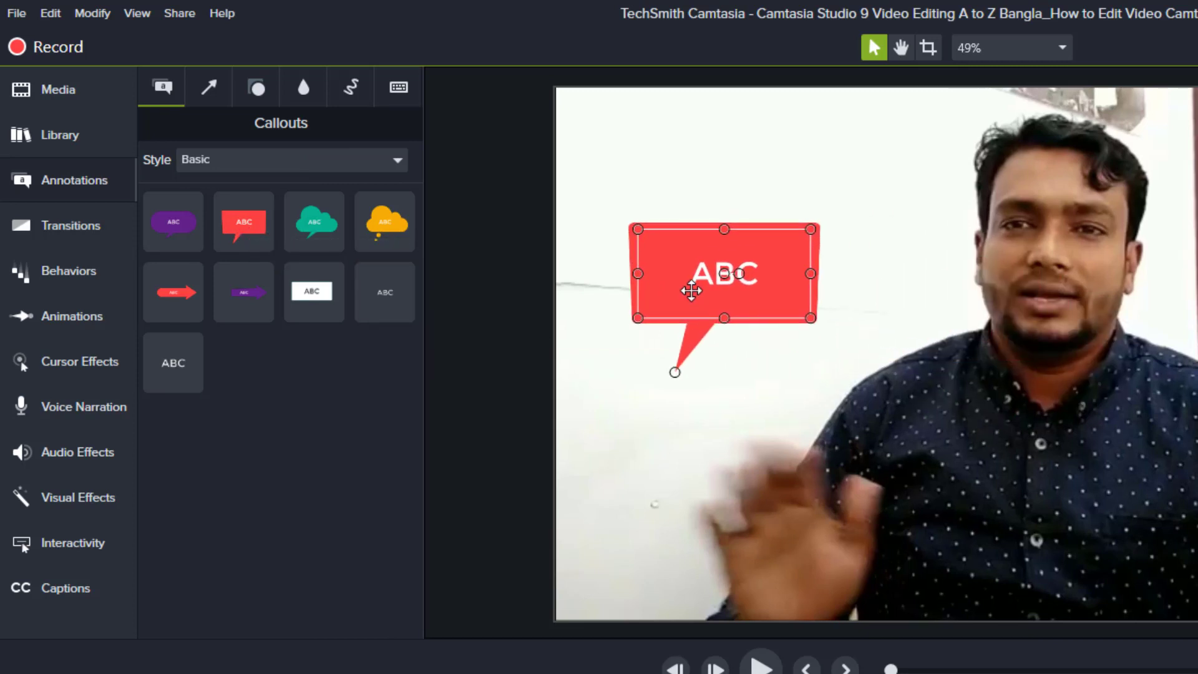
Step: Clear the ABC text from the red callout and delete the callout from the project
double_click(753, 278)
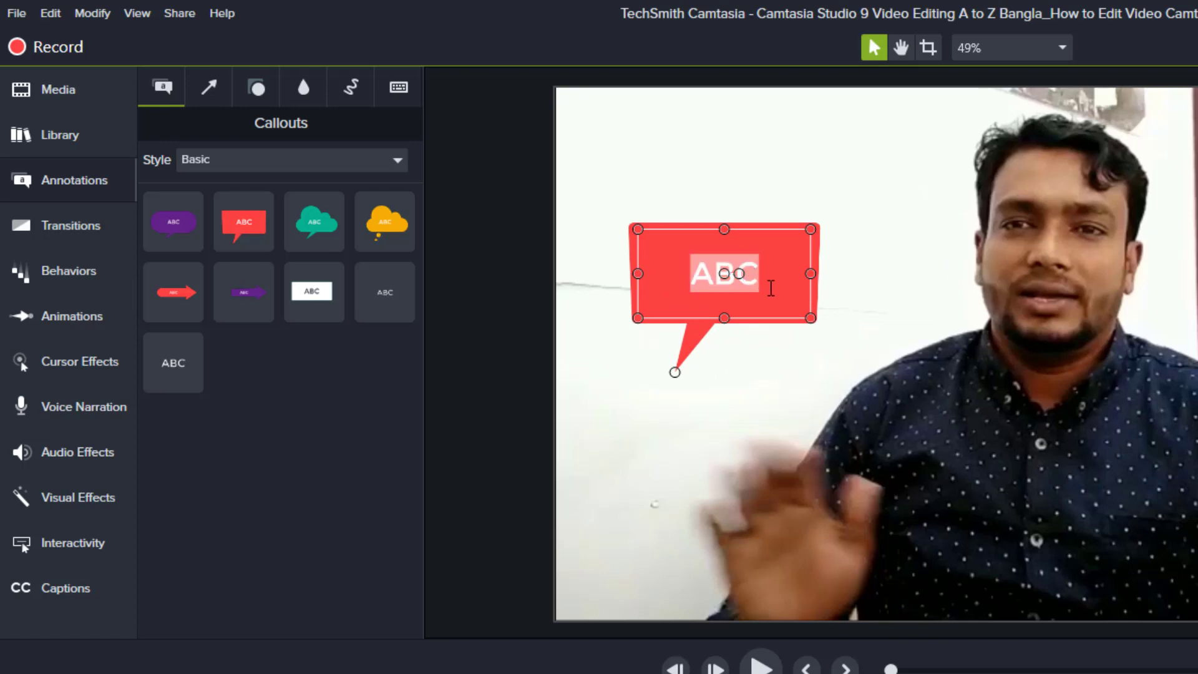
key("BackSpace")
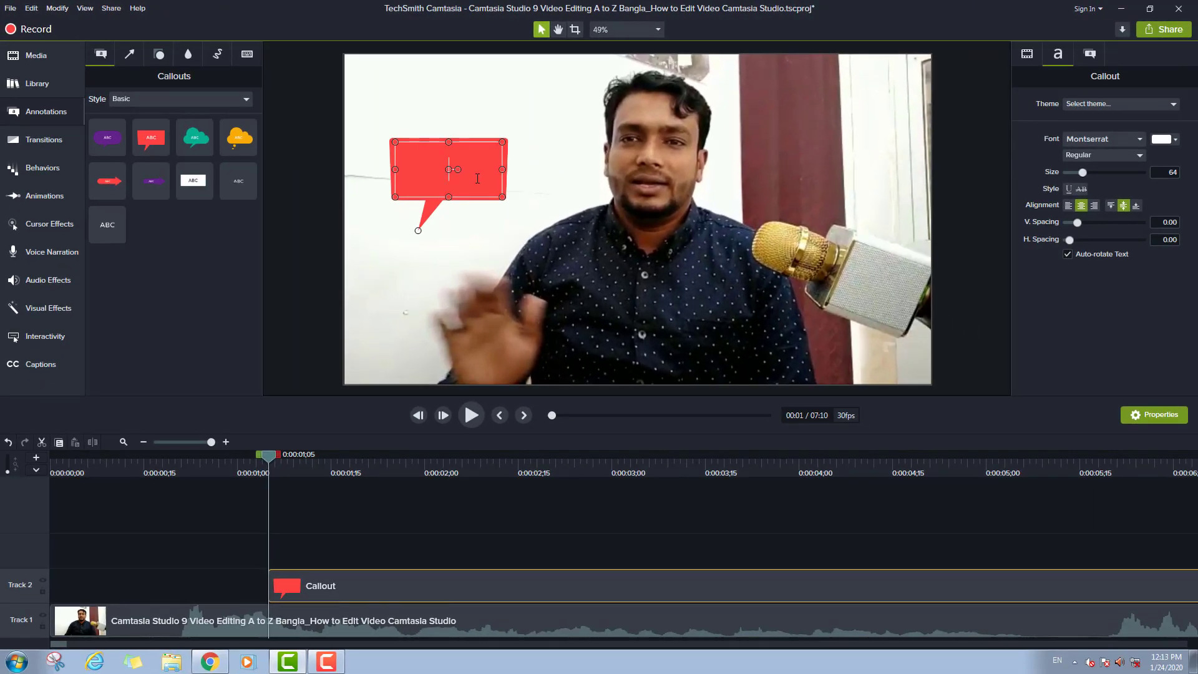
key("Delete")
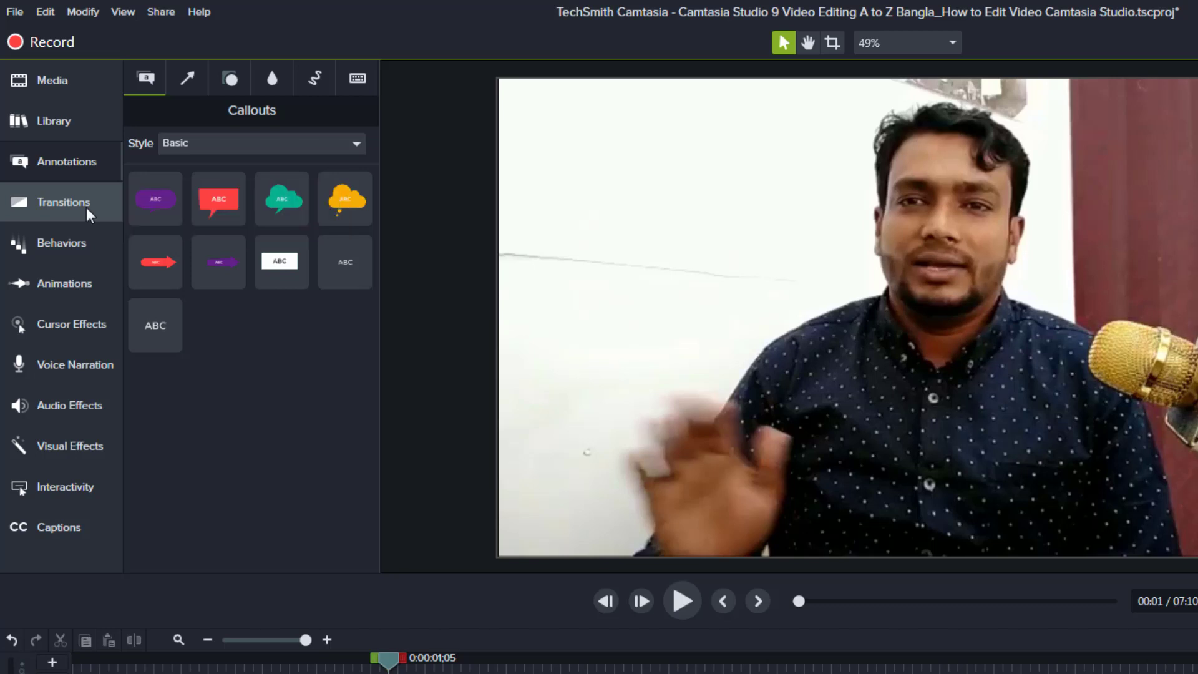
Step: Apply the Circle stretch transition to the video clip on Track 1 and play the clip from the timeline's start
left_click(55, 206)
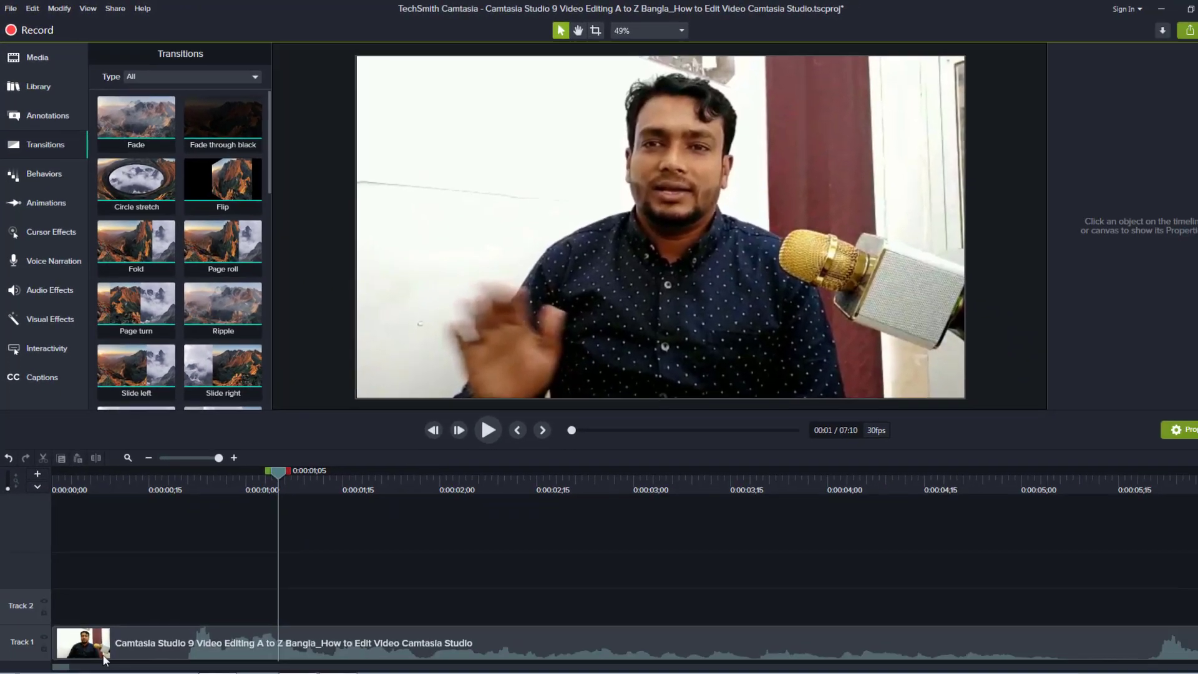
left_click(227, 620)
left_click_drag(268, 503, 41, 509)
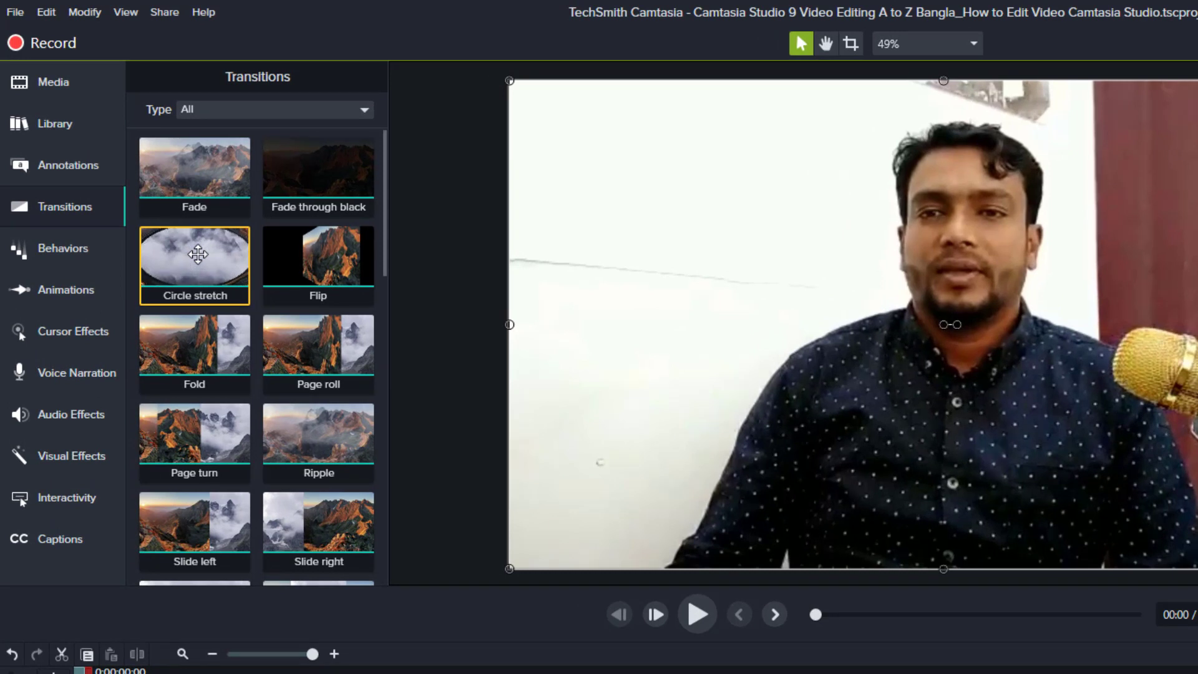
right_click(198, 254)
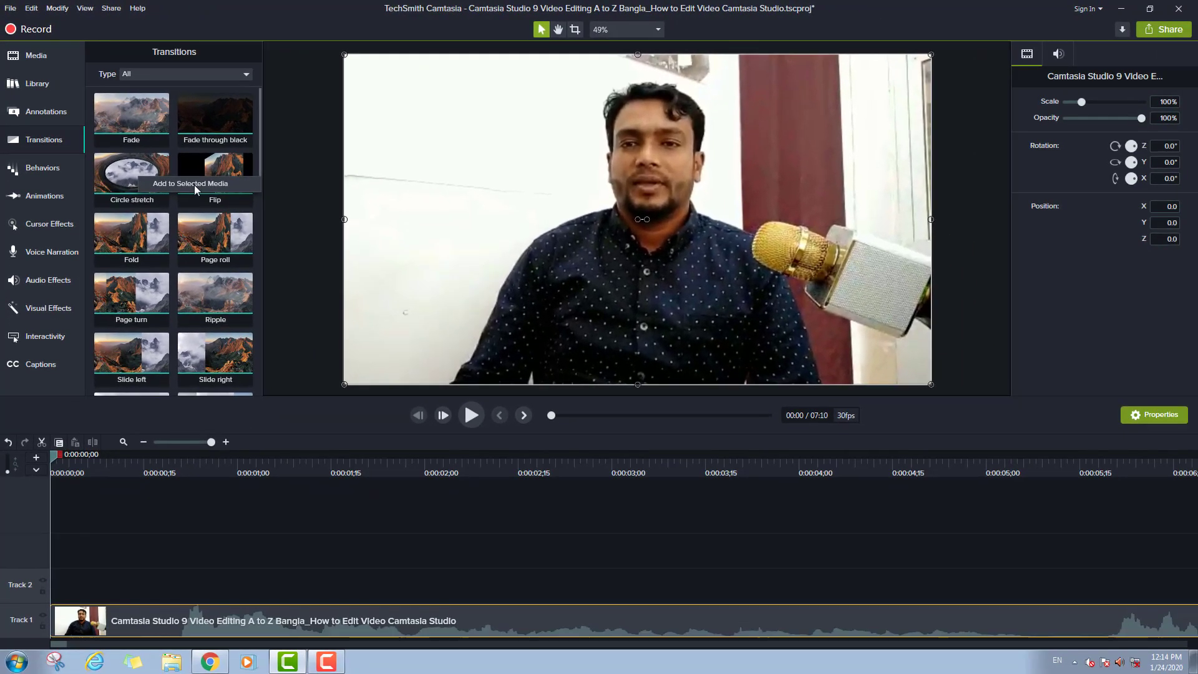
left_click(287, 275)
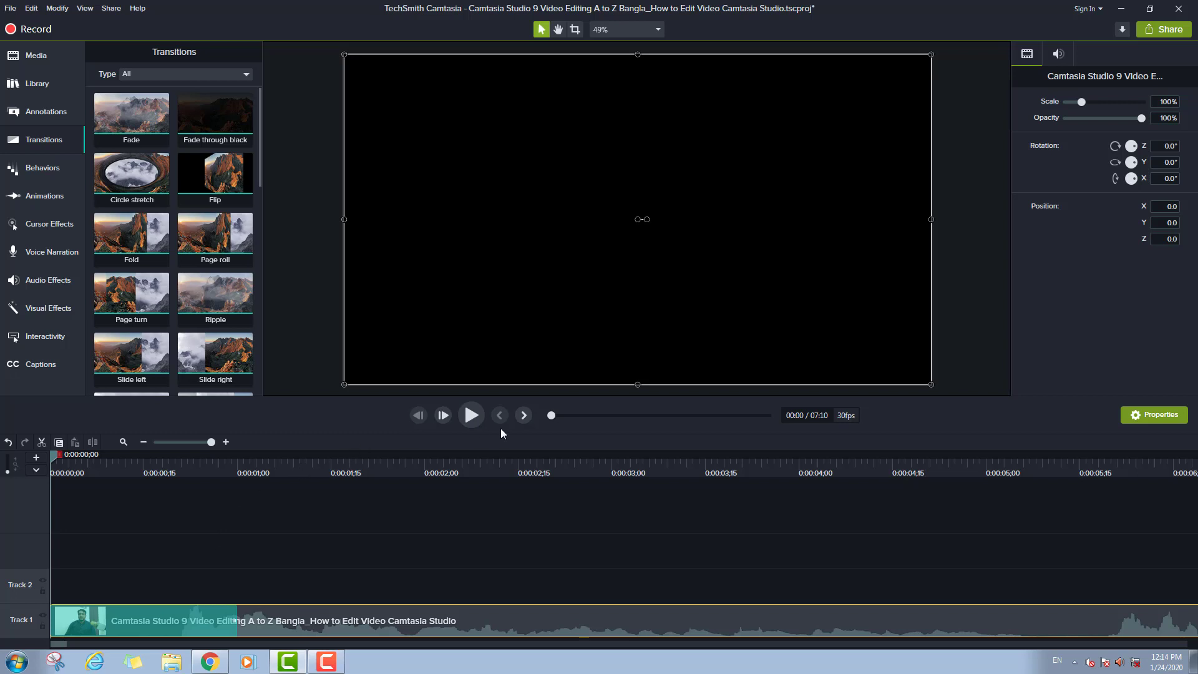
left_click(473, 414)
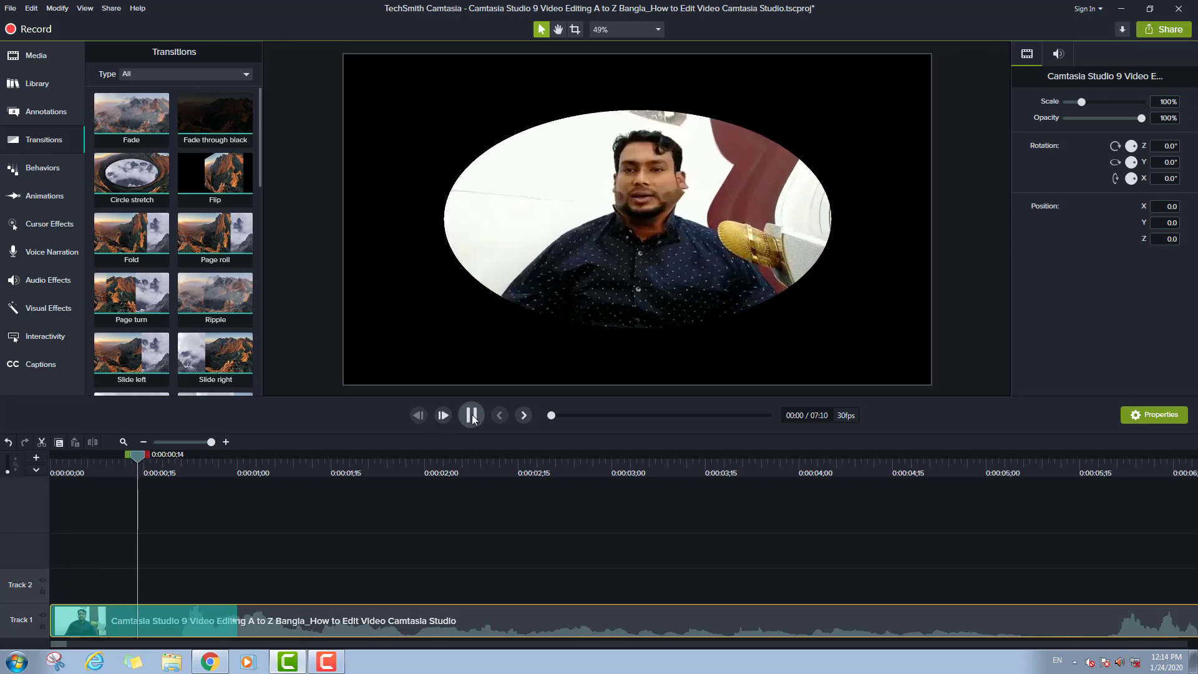
left_click(471, 415)
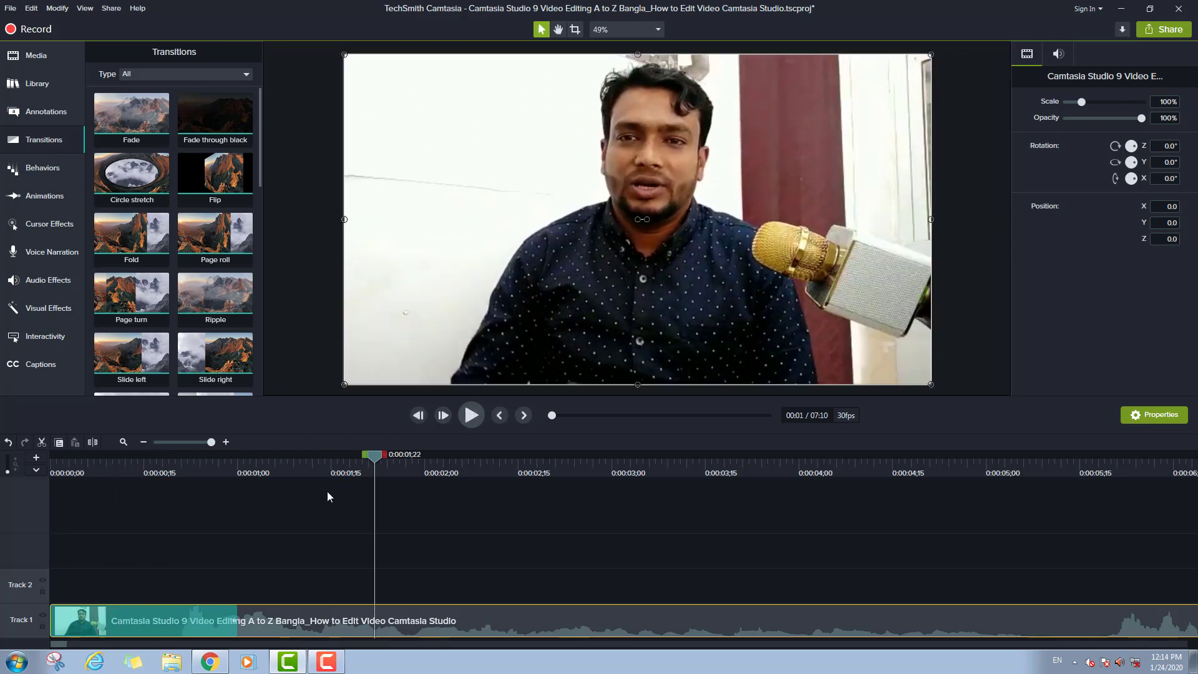
Step: Replay the video clip from the timeline's start to preview the Circle stretch transition, stopping just before the one-second mark
left_click(61, 462)
left_click(52, 462)
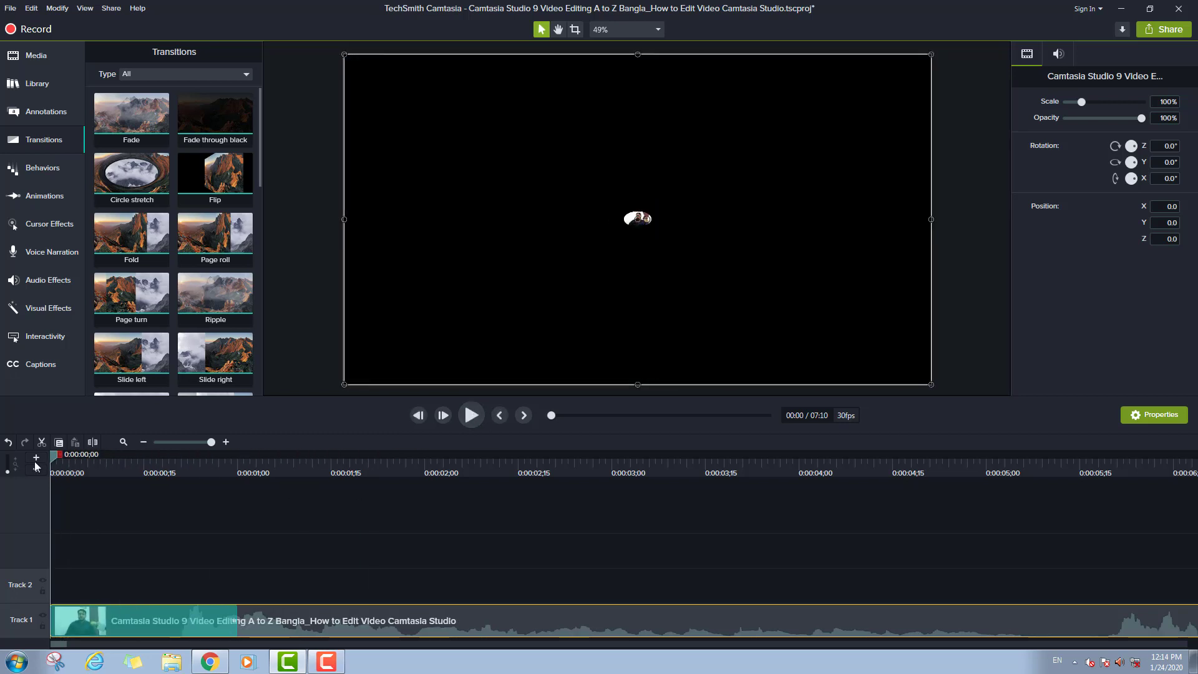
left_click(471, 415)
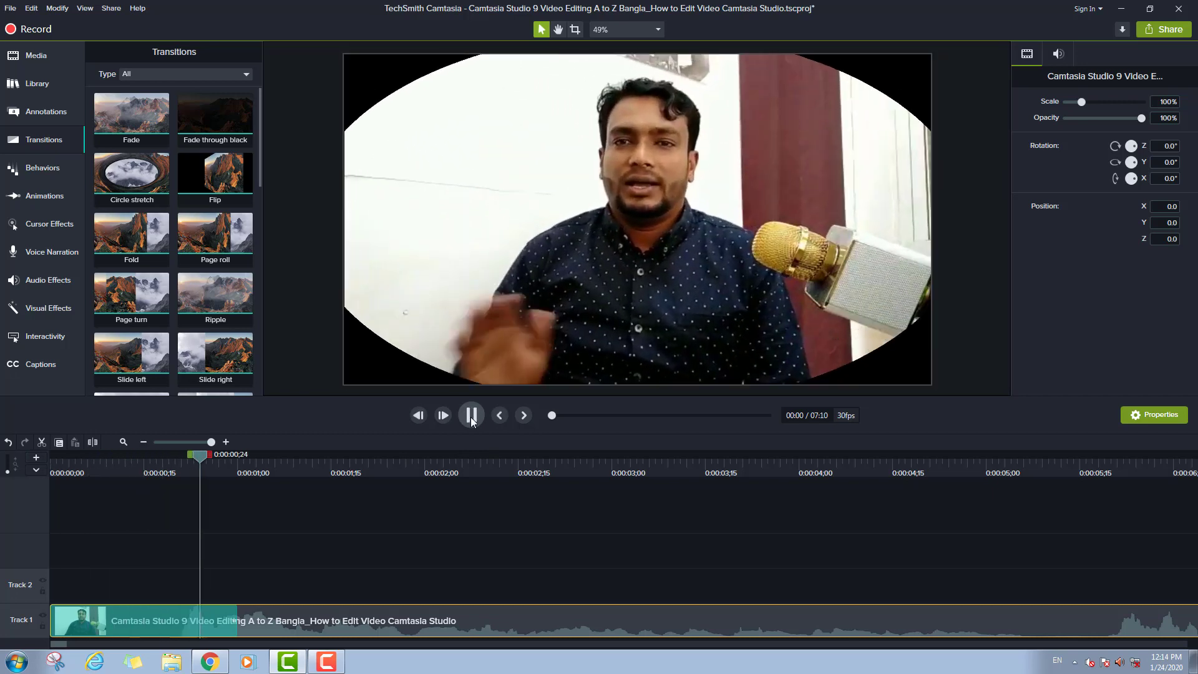
left_click(472, 415)
left_click(48, 170)
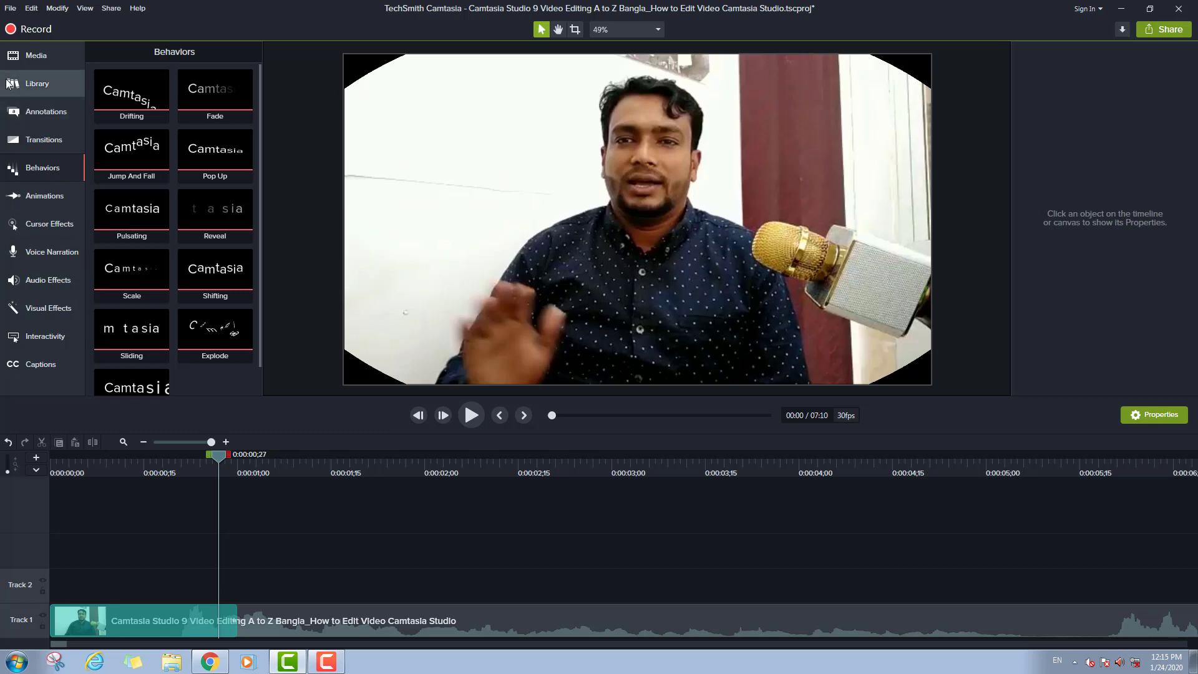
left_click(28, 59)
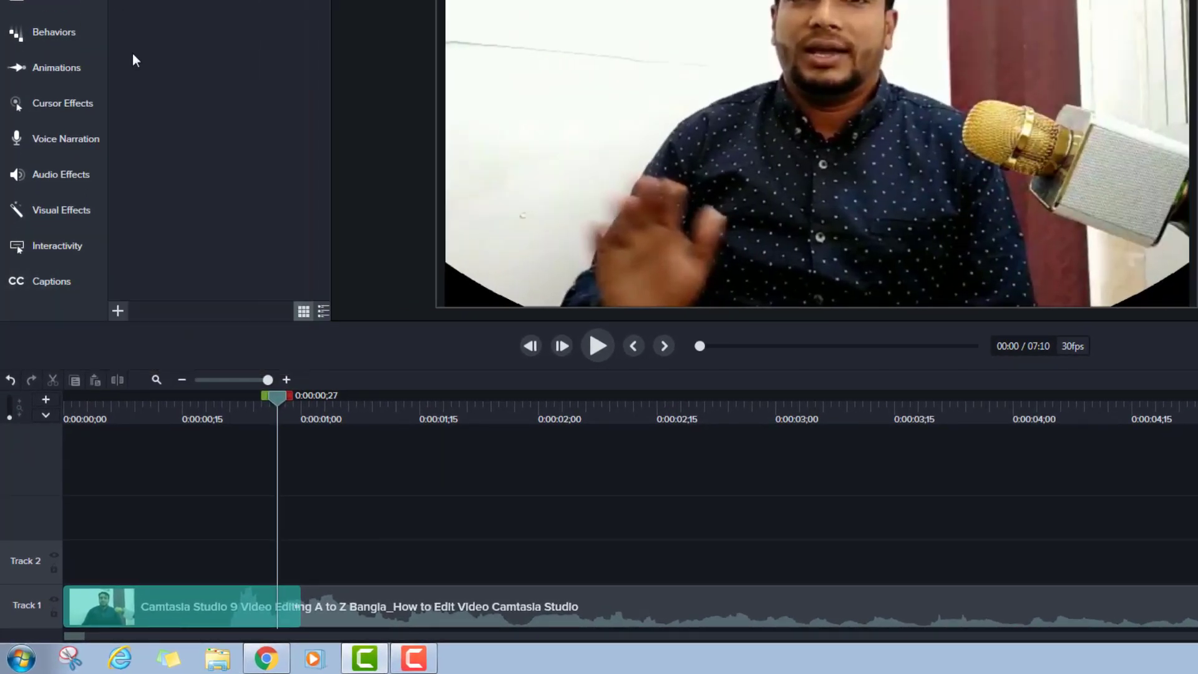
left_click(120, 312)
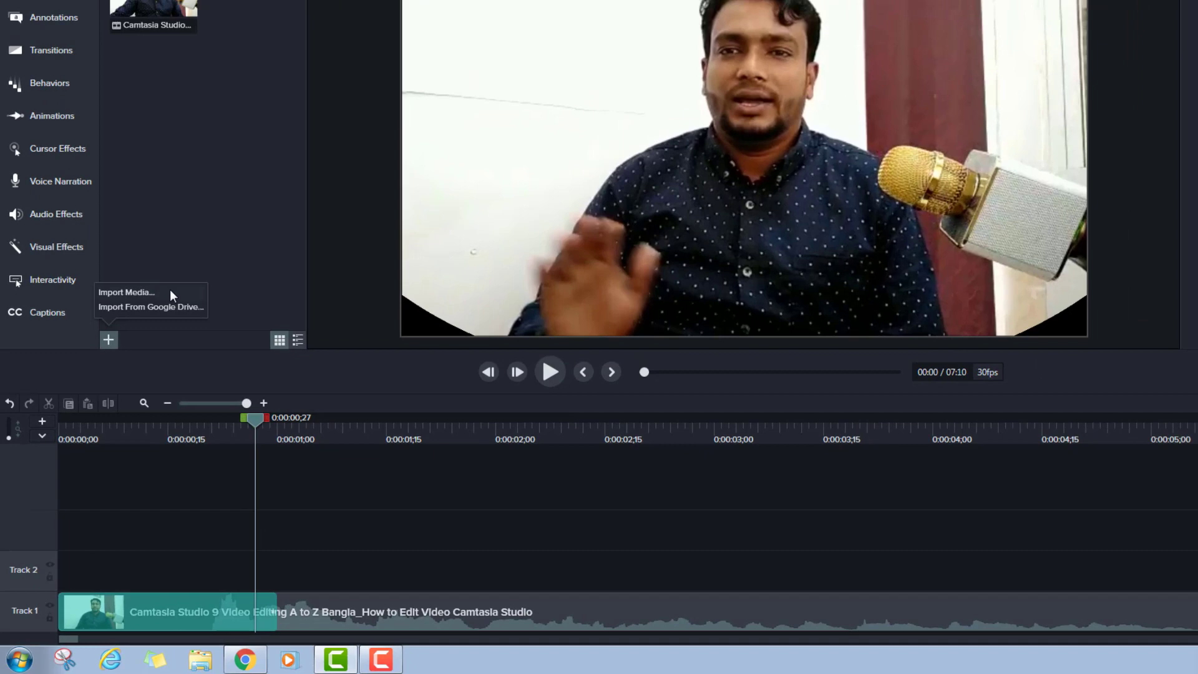
left_click(181, 259)
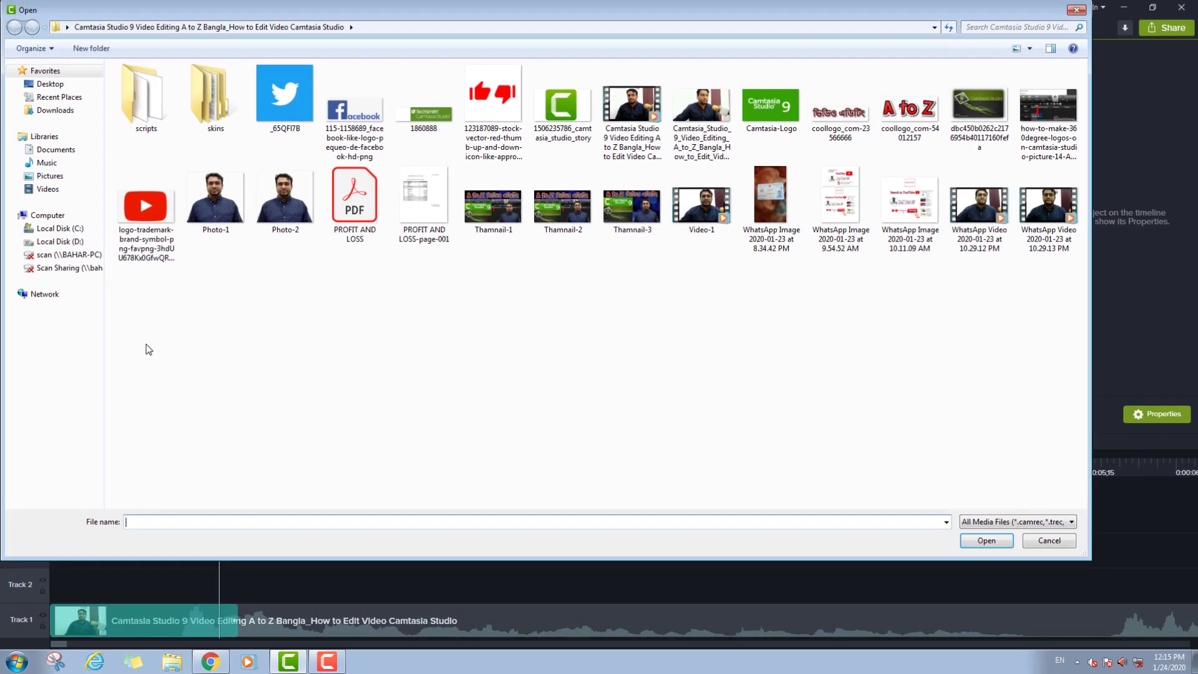
left_click(354, 120)
left_click(966, 541)
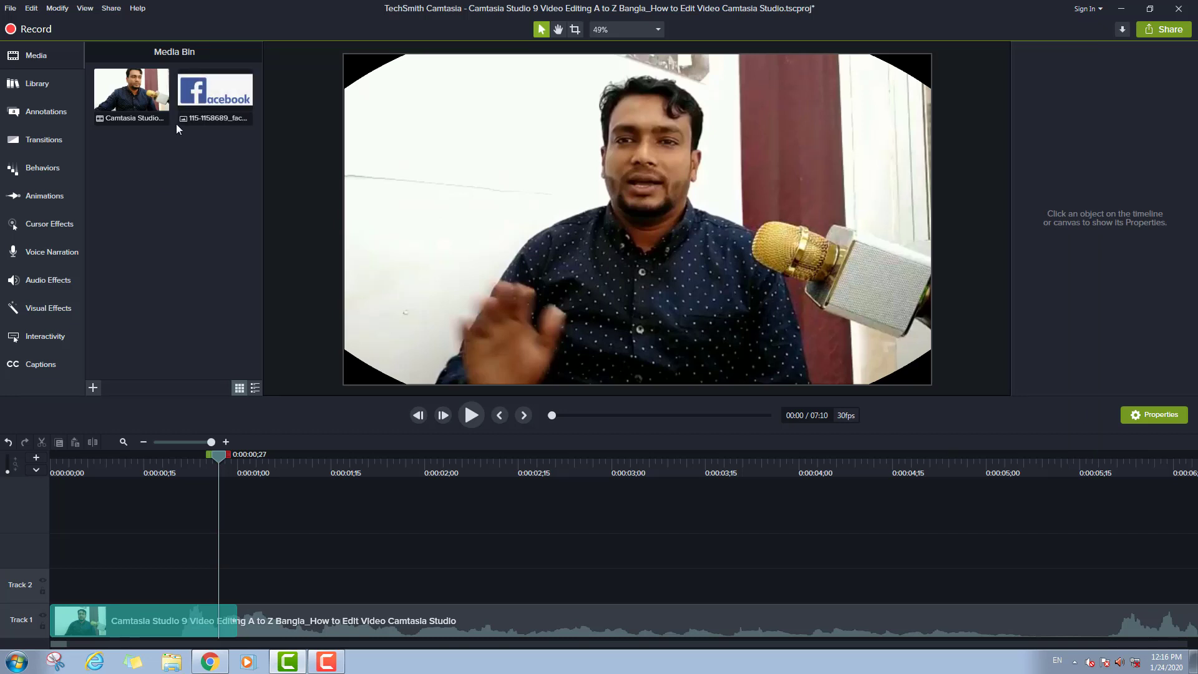
Step: Add the Facebook logo to the timeline at the playhead and fit it into the video's lower-left corner at about 94% scale
right_click(209, 96)
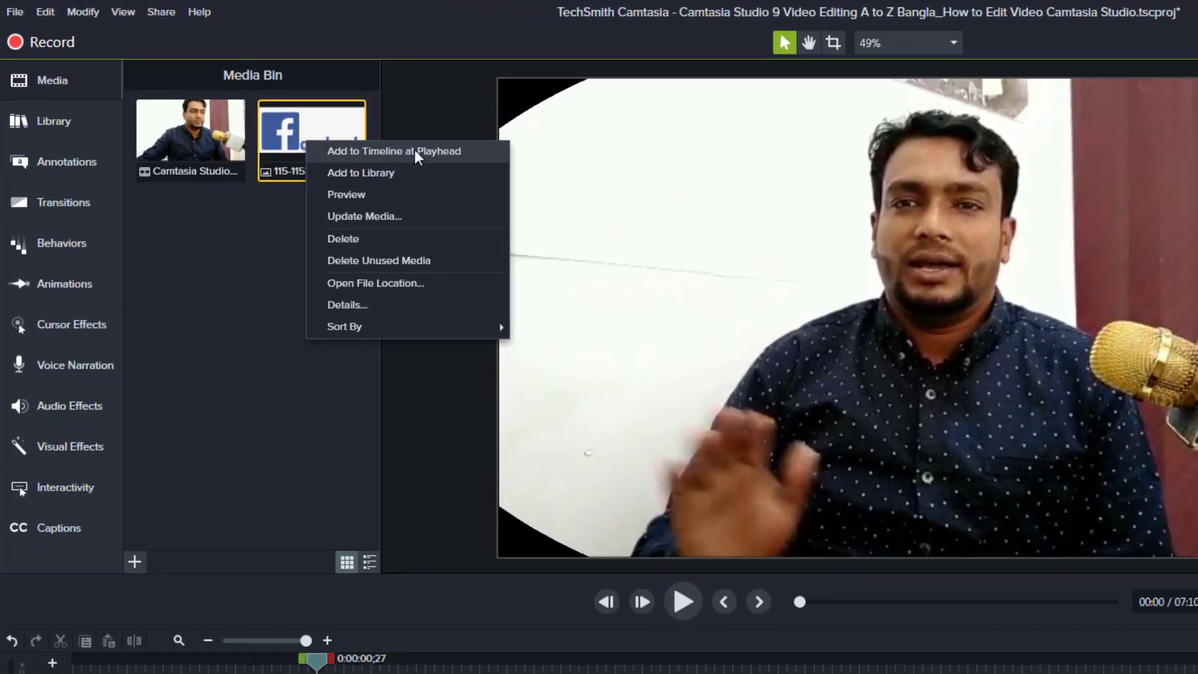
left_click(461, 167)
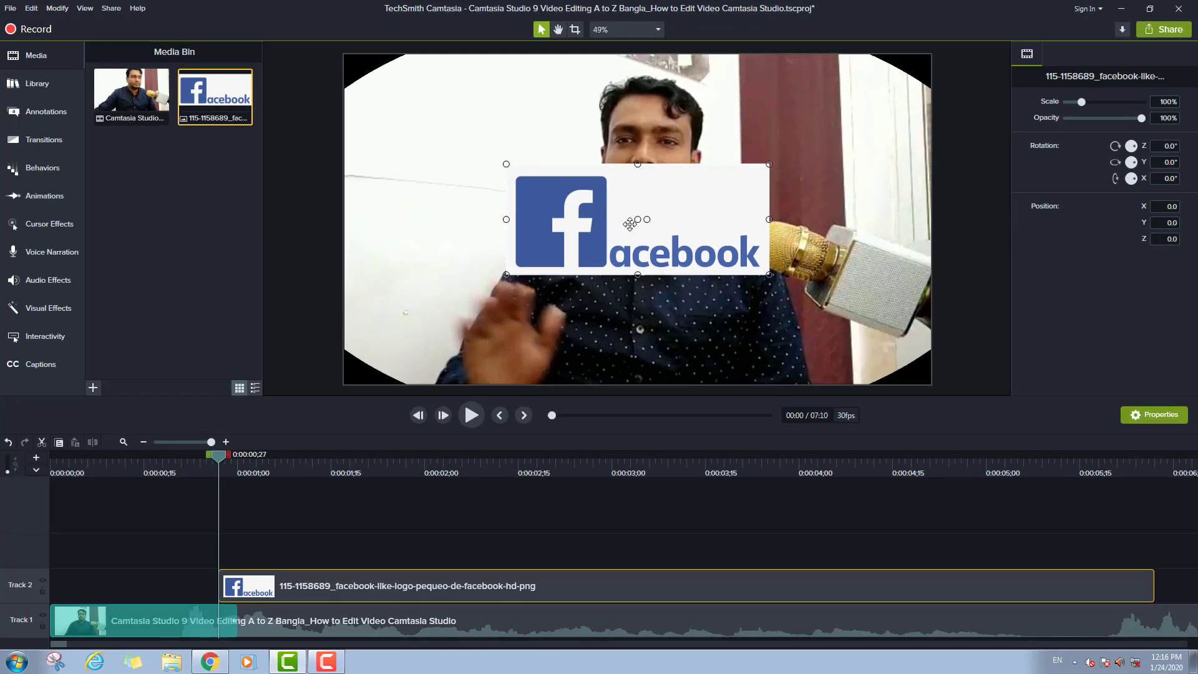
left_click_drag(630, 223, 466, 329)
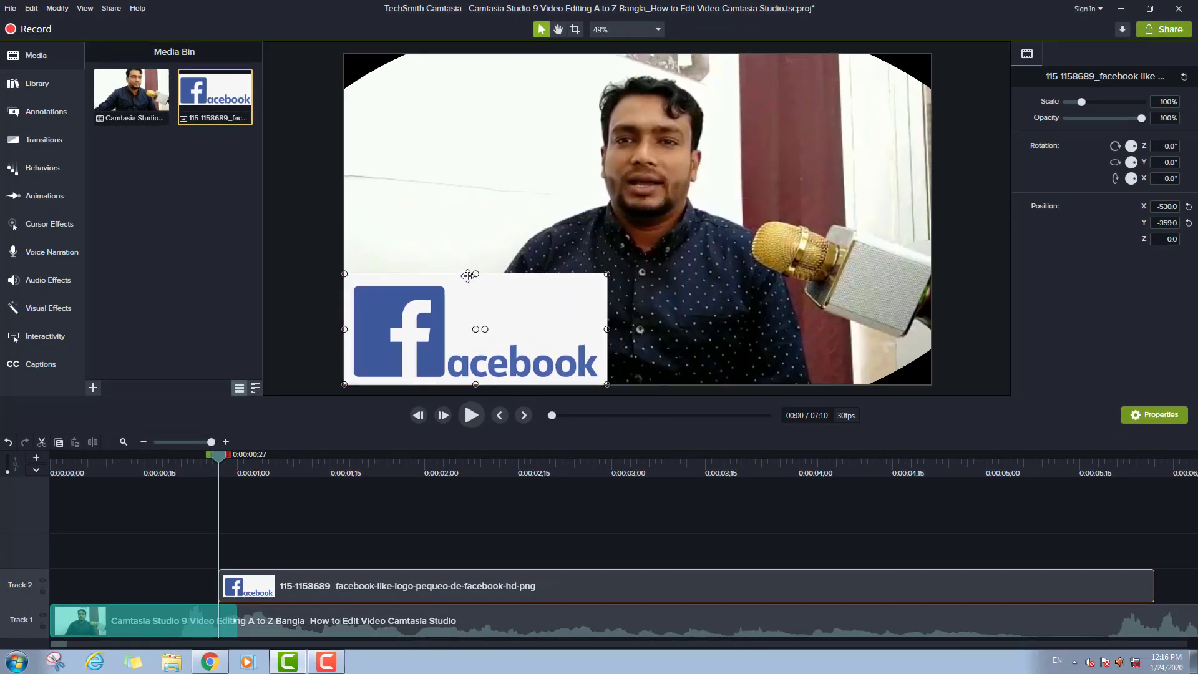
left_click_drag(476, 273, 426, 347)
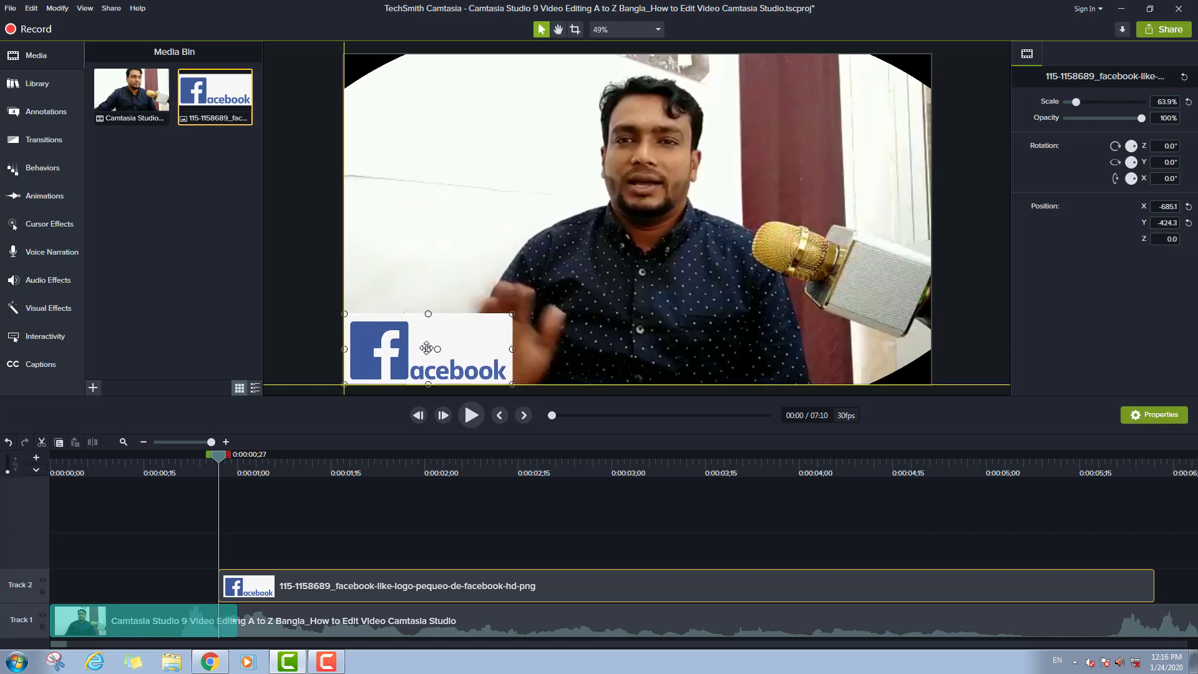
left_click_drag(512, 314, 592, 280)
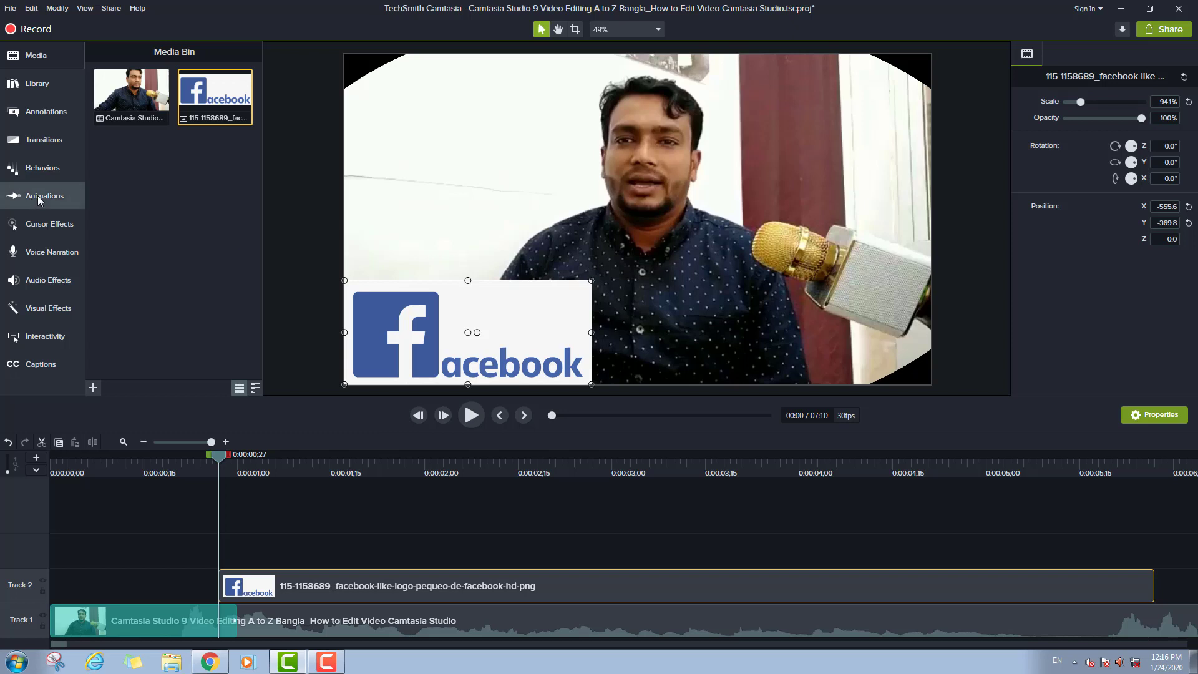
Step: Look through the available behaviors and apply Sliding to the Facebook logo clip on Track 2
left_click(40, 171)
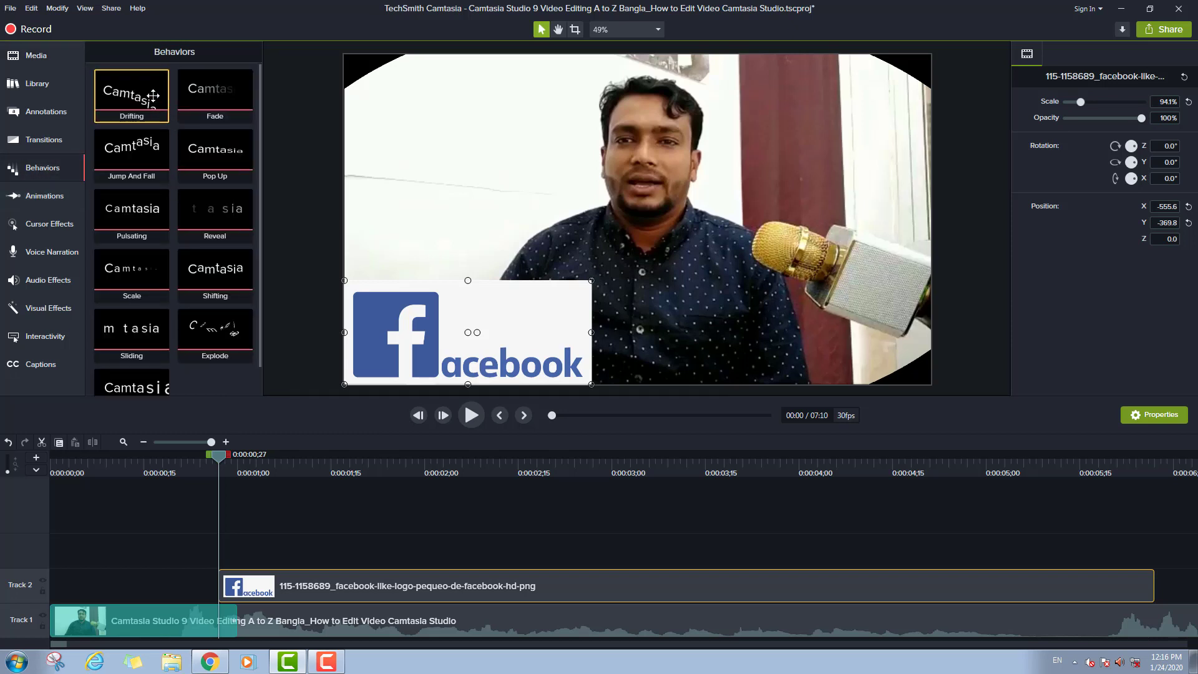
left_click(215, 94)
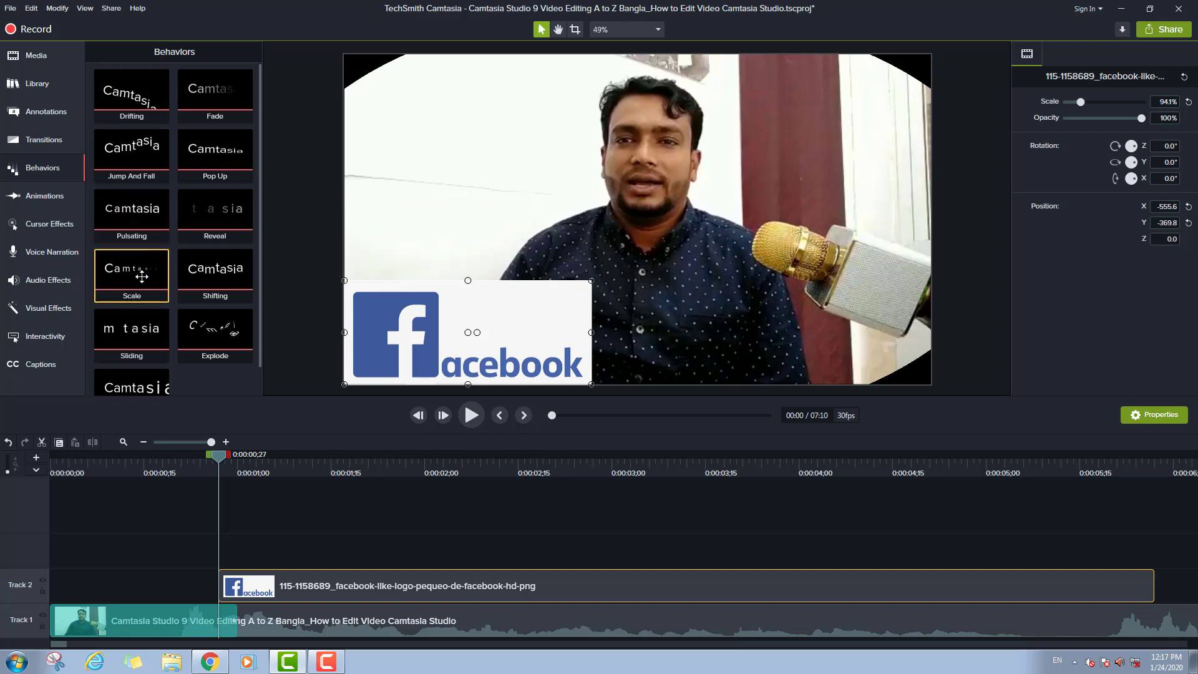
scroll(142, 277, "down", 1)
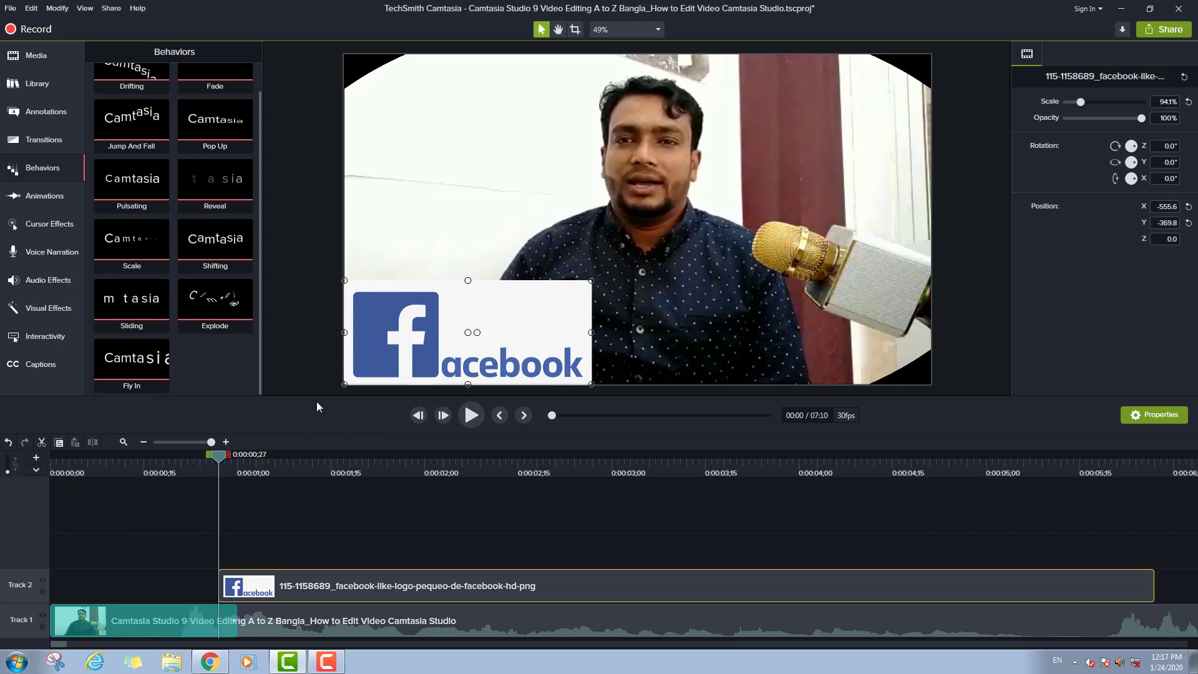
right_click(125, 305)
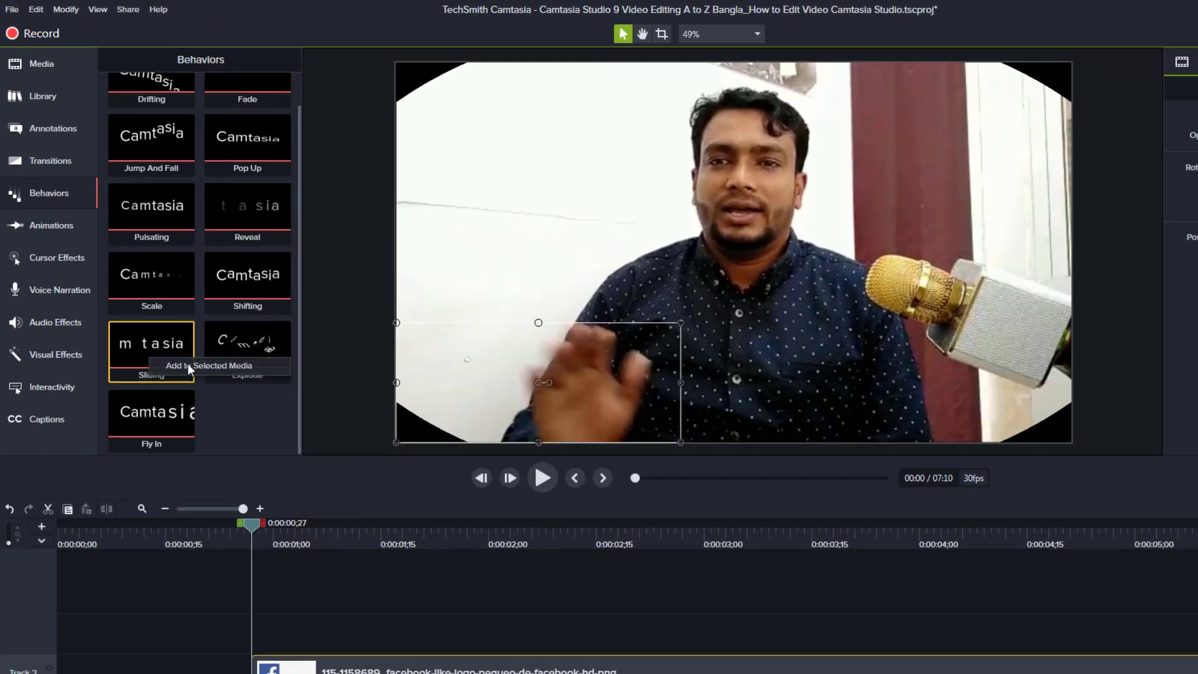
left_click(252, 499)
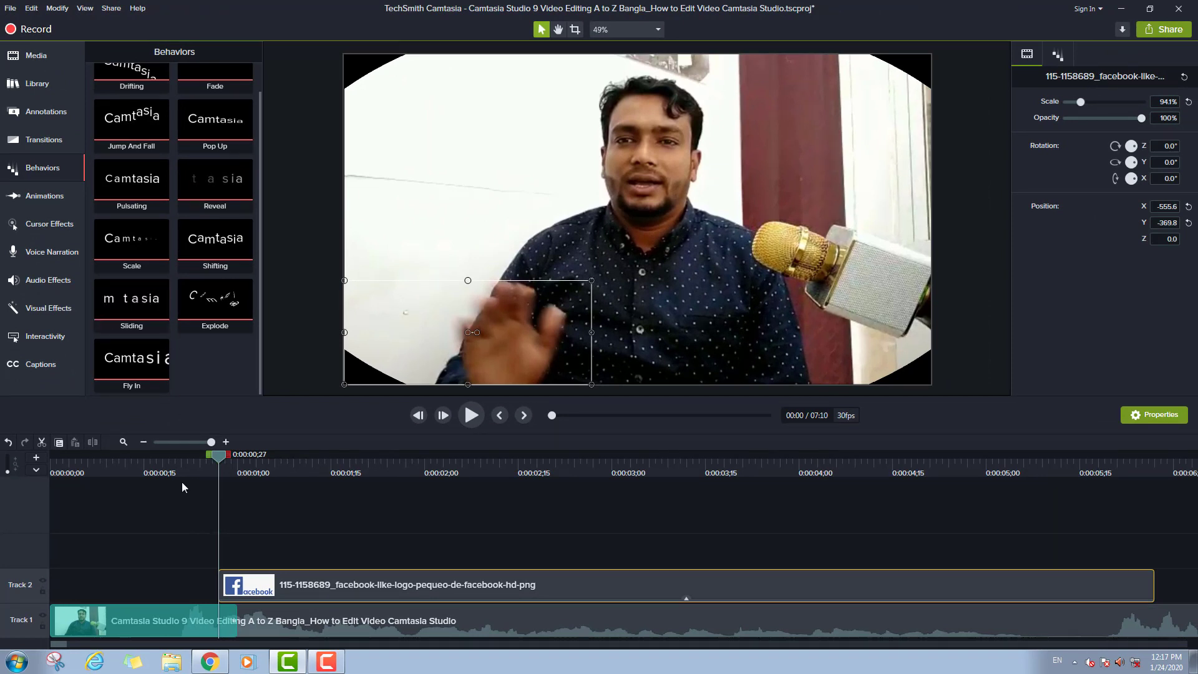
Step: Play the timeline from just before the Facebook logo clip to preview its Sliding behavior, stopping shortly after two seconds
left_click(509, 526)
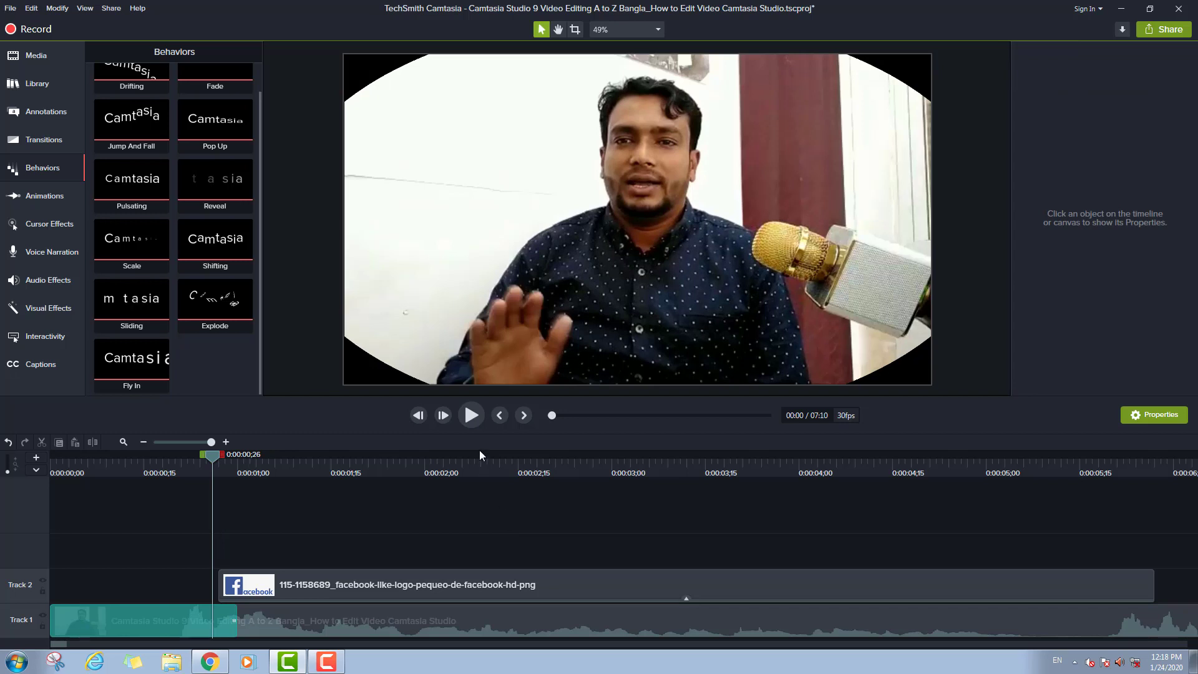
left_click(474, 422)
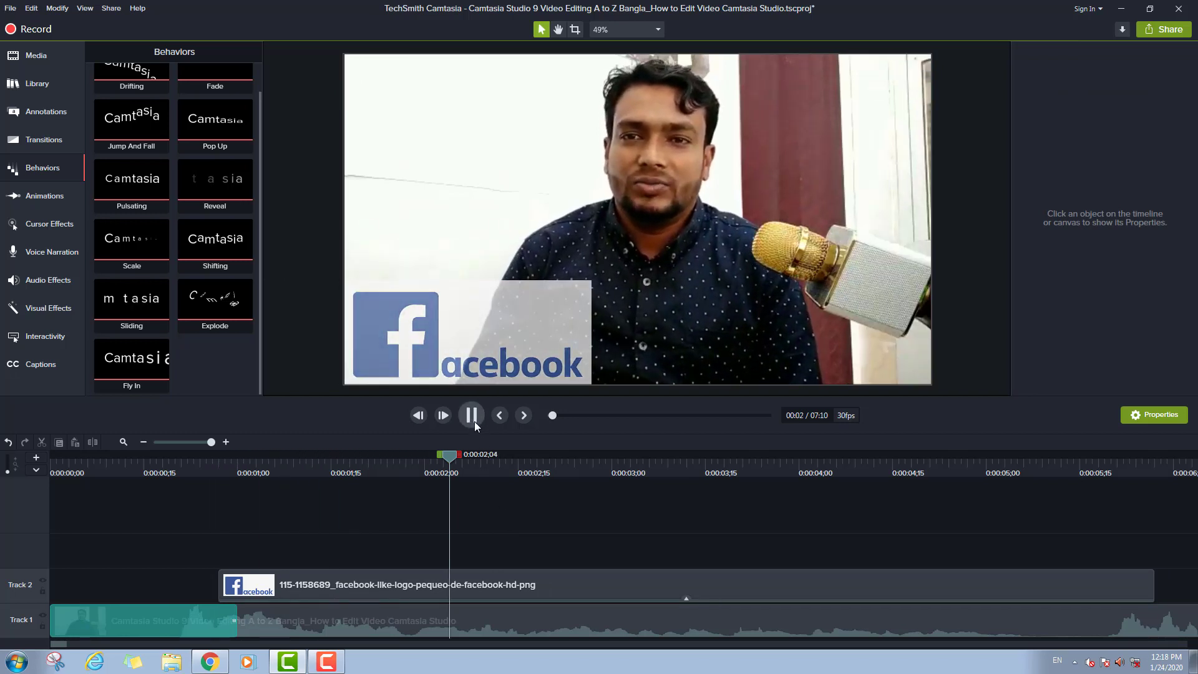
left_click(475, 421)
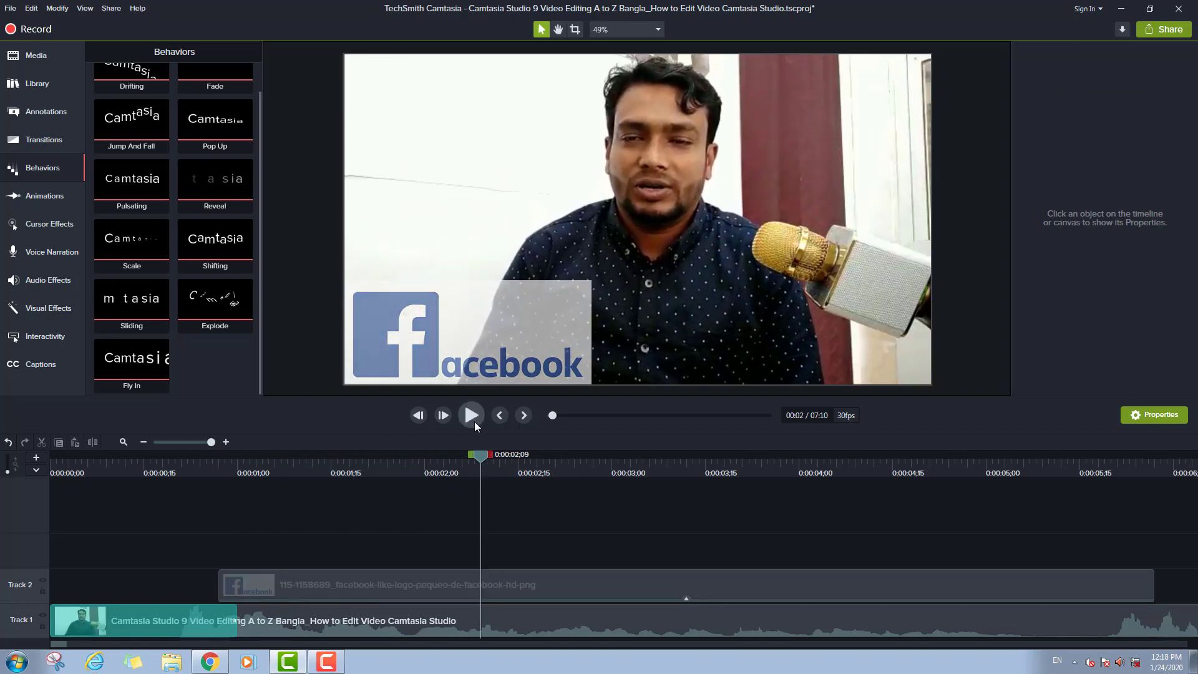
Step: Show the effects of the Facebook logo clip on Track 2 and delete its Sliding behavior
left_click(462, 351)
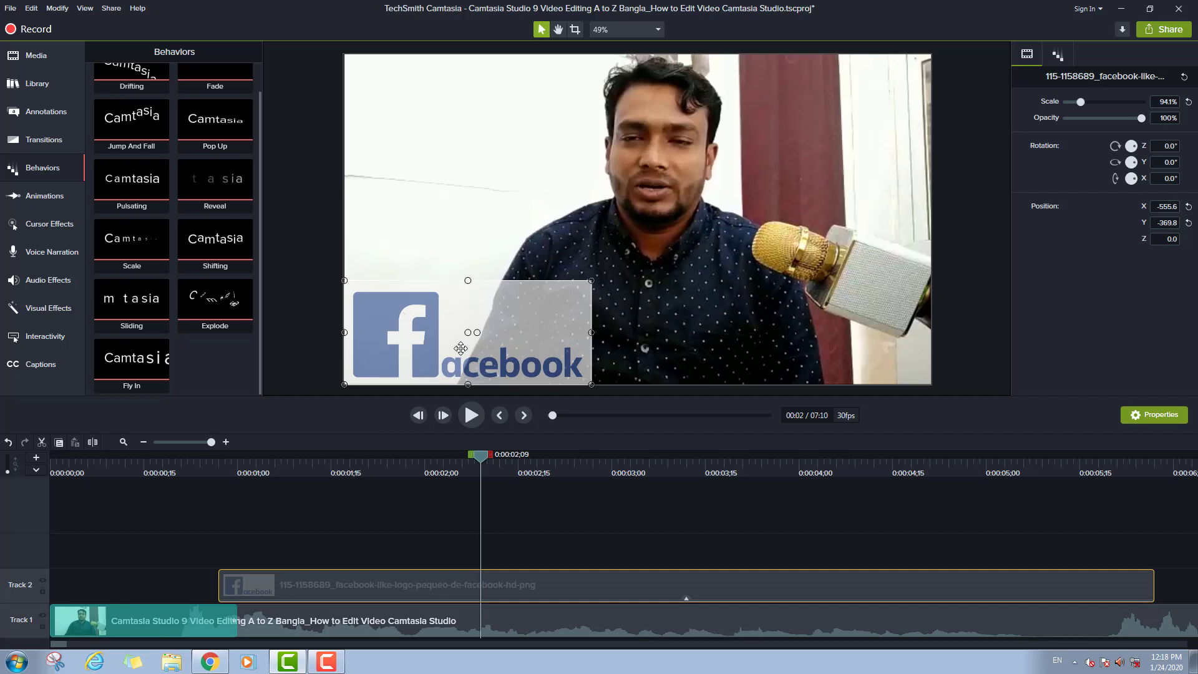
left_click(211, 458)
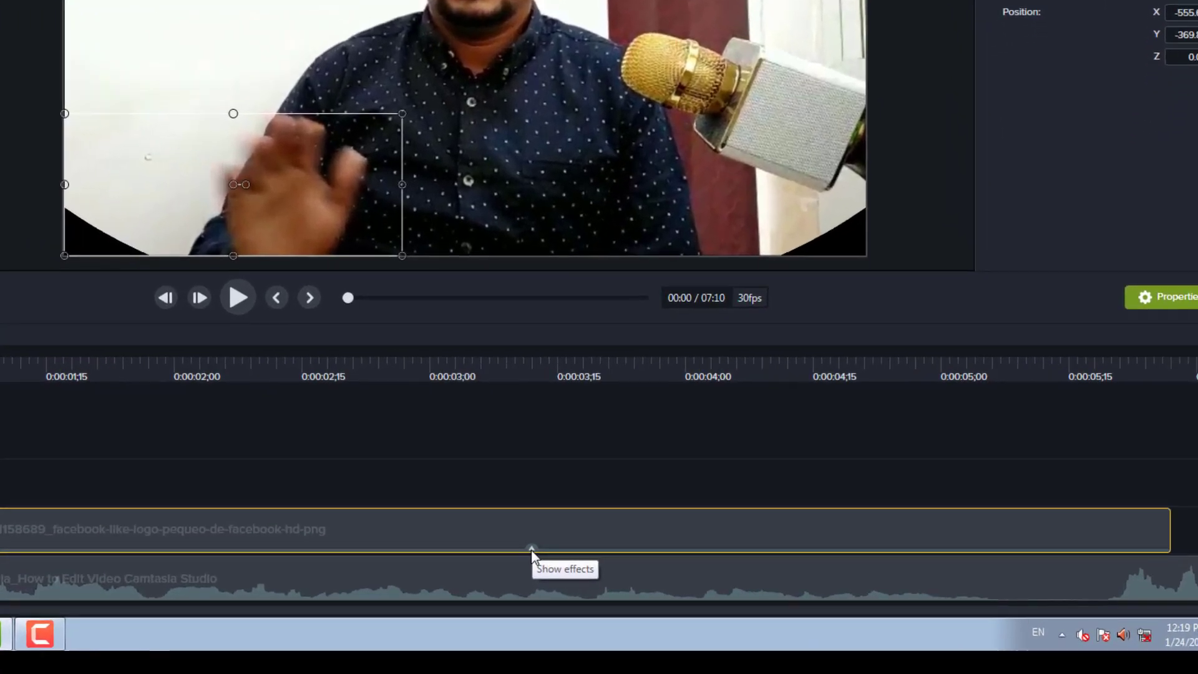
left_click(686, 598)
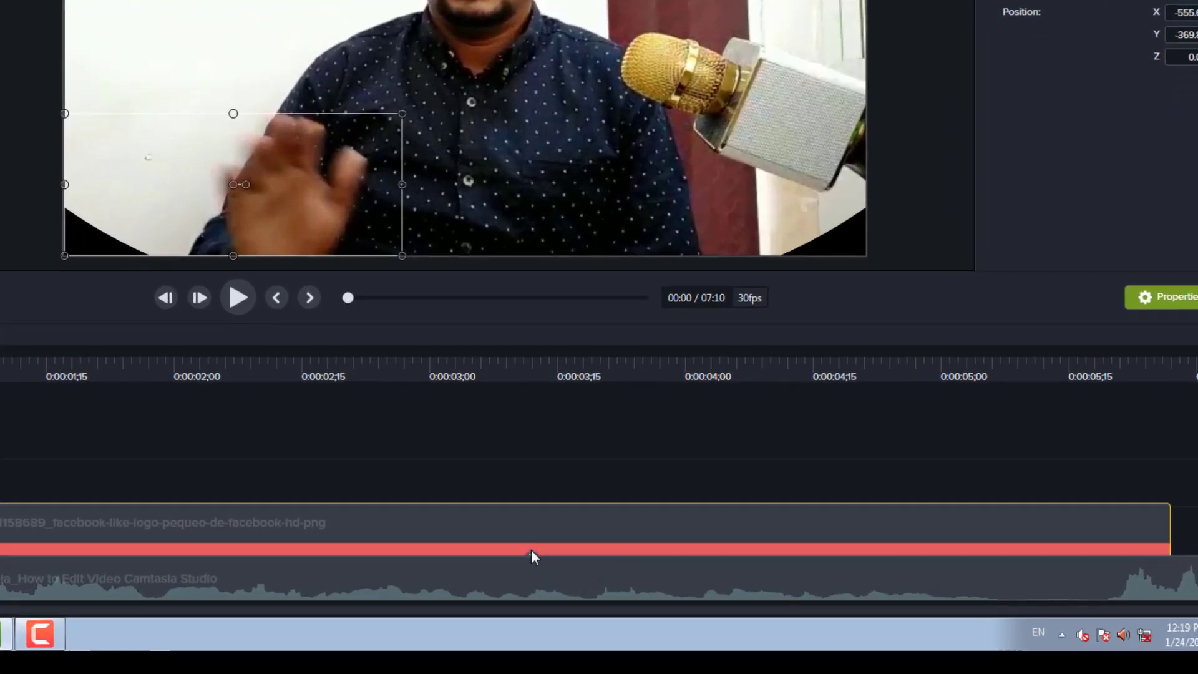
left_click(566, 542)
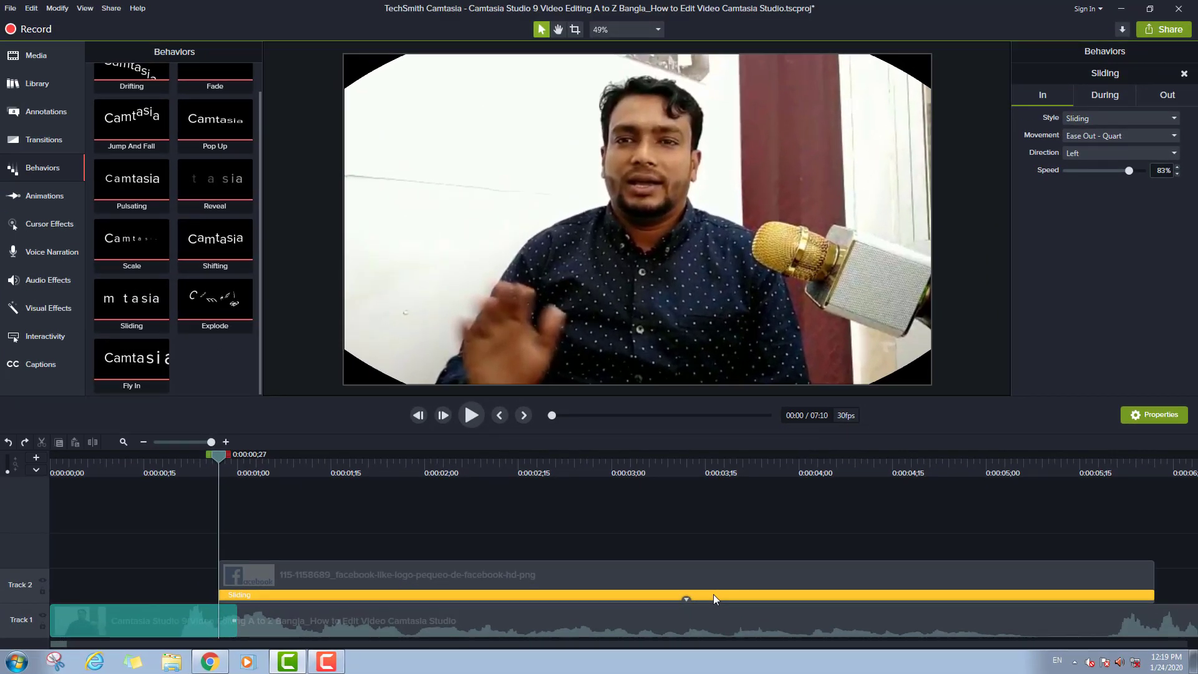
right_click(713, 594)
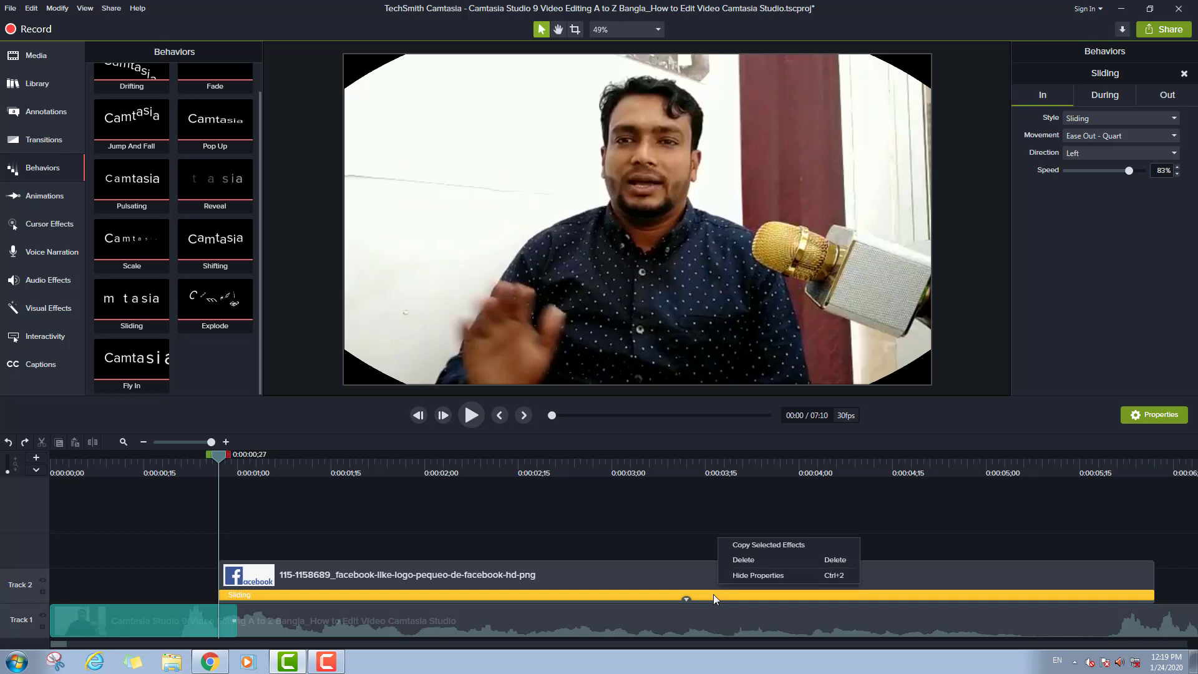
left_click(740, 558)
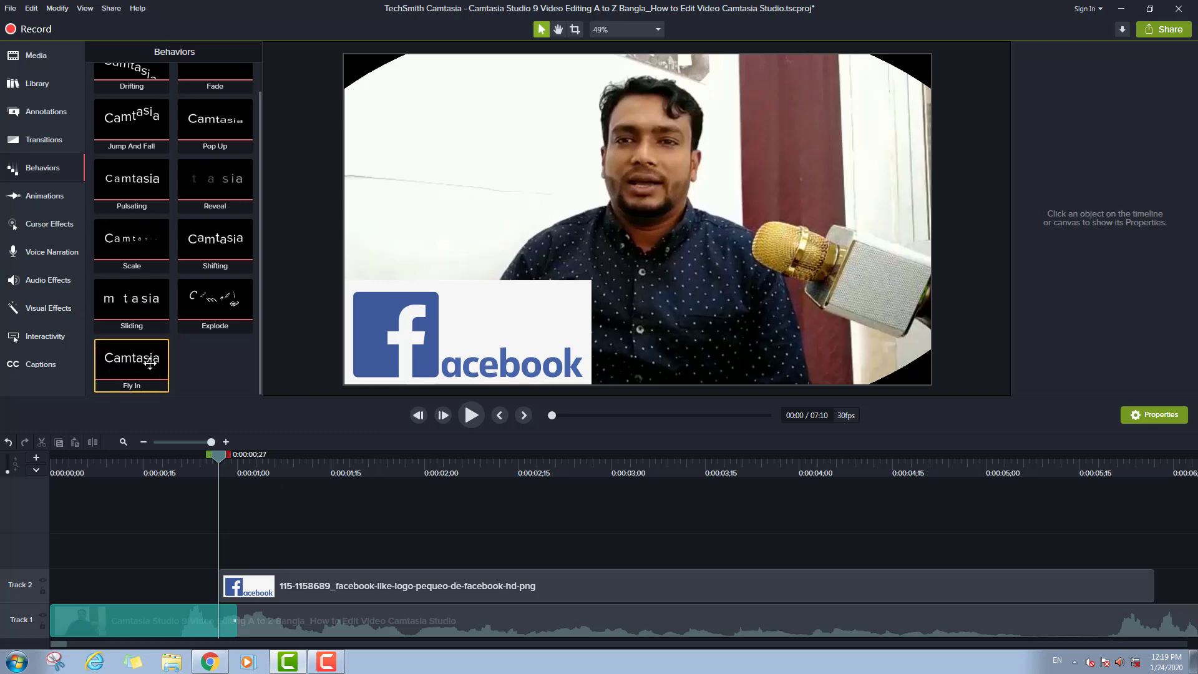
Step: Apply the Fly In behavior to the Facebook logo clip on Track 2 and play the clip from its start to preview it
left_click(358, 583)
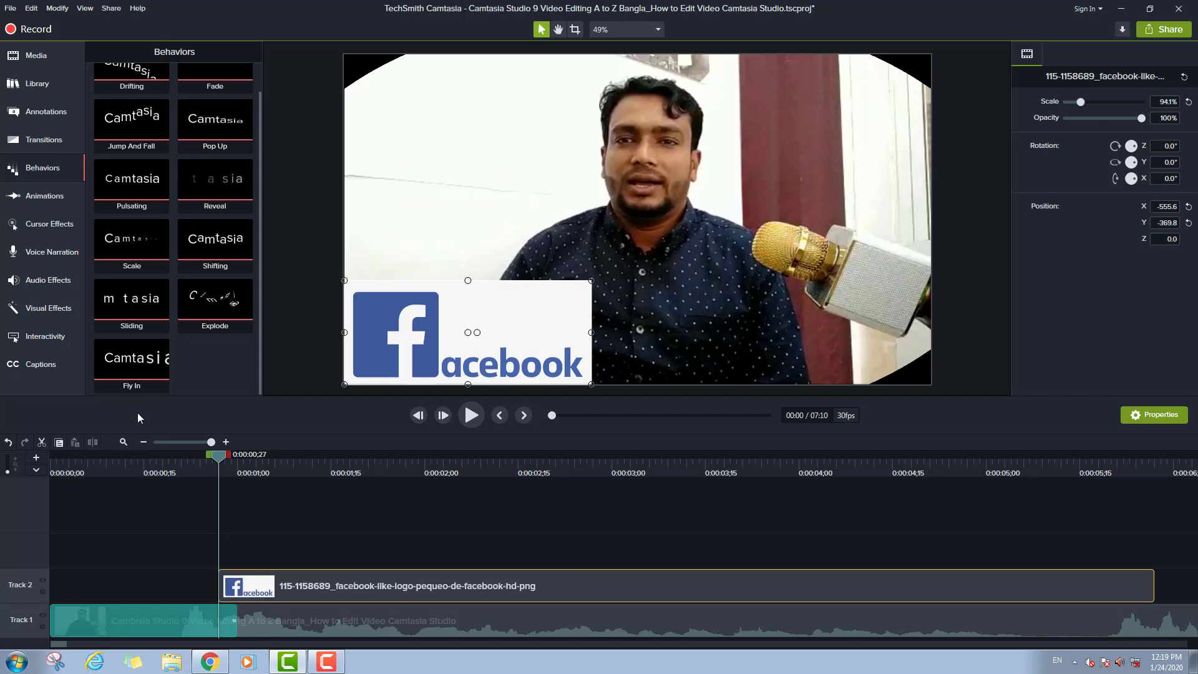
right_click(136, 360)
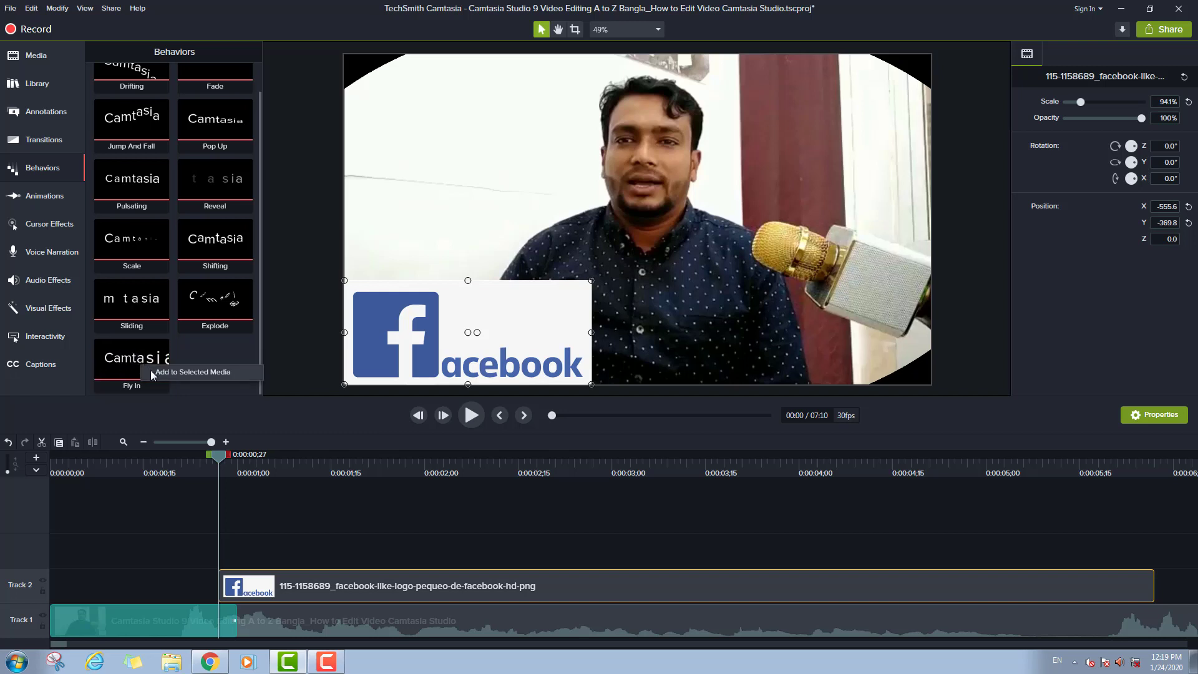
left_click(205, 372)
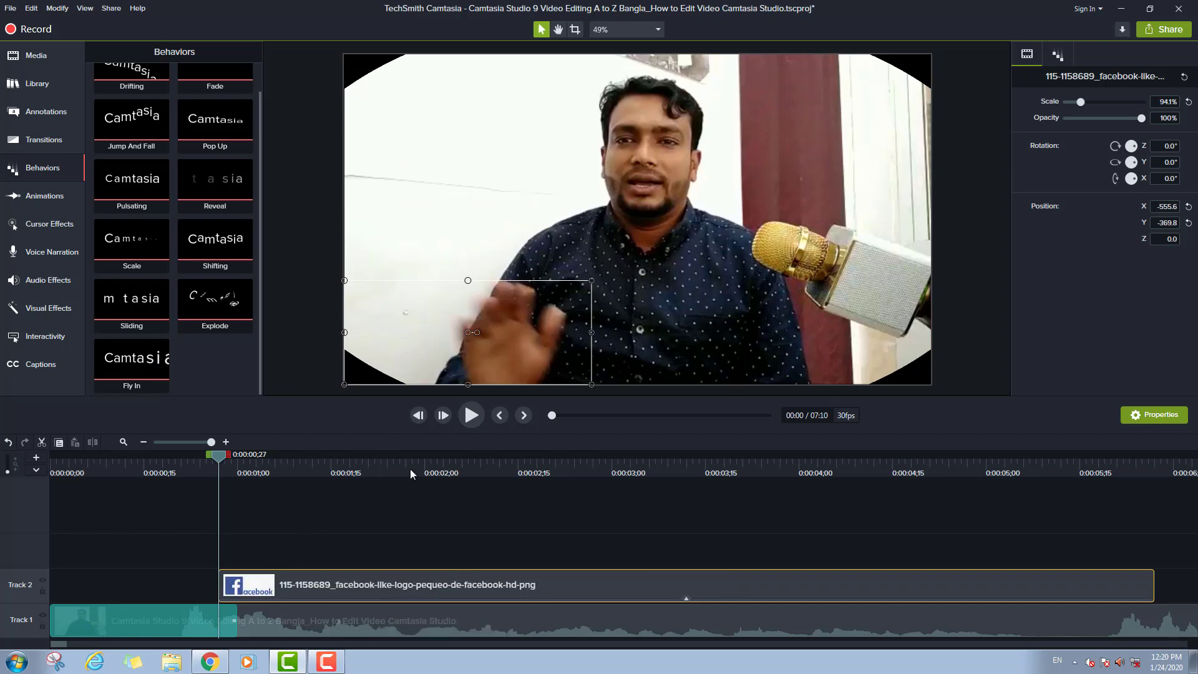
left_click(473, 417)
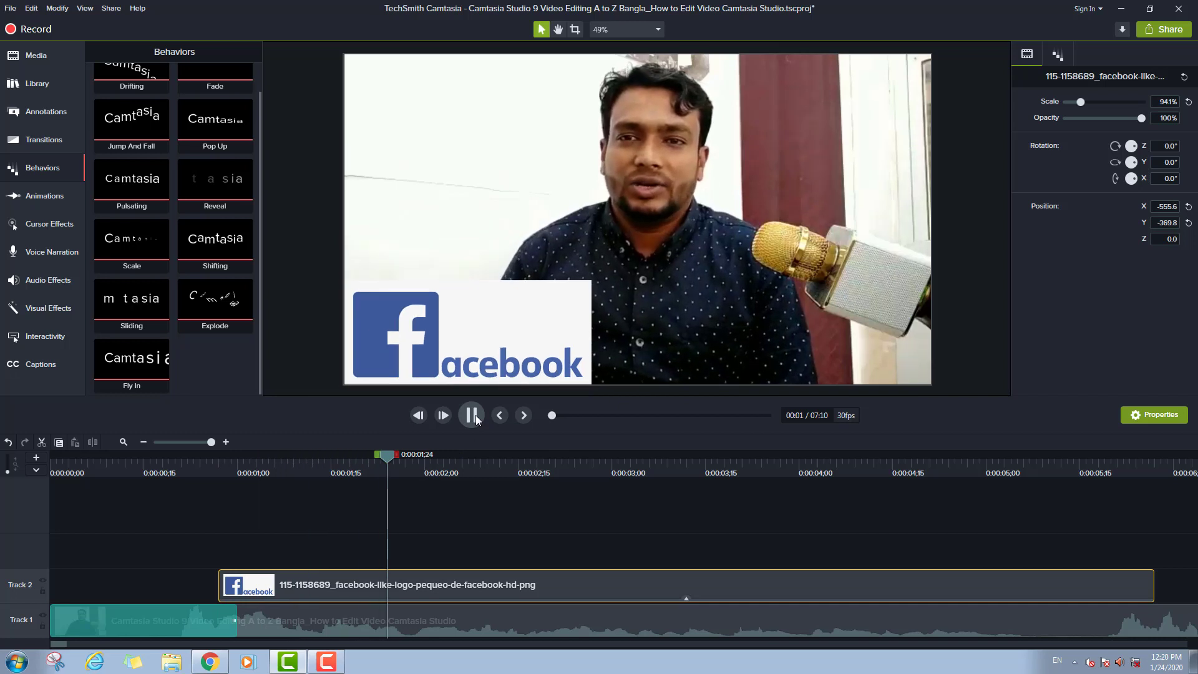
left_click(475, 415)
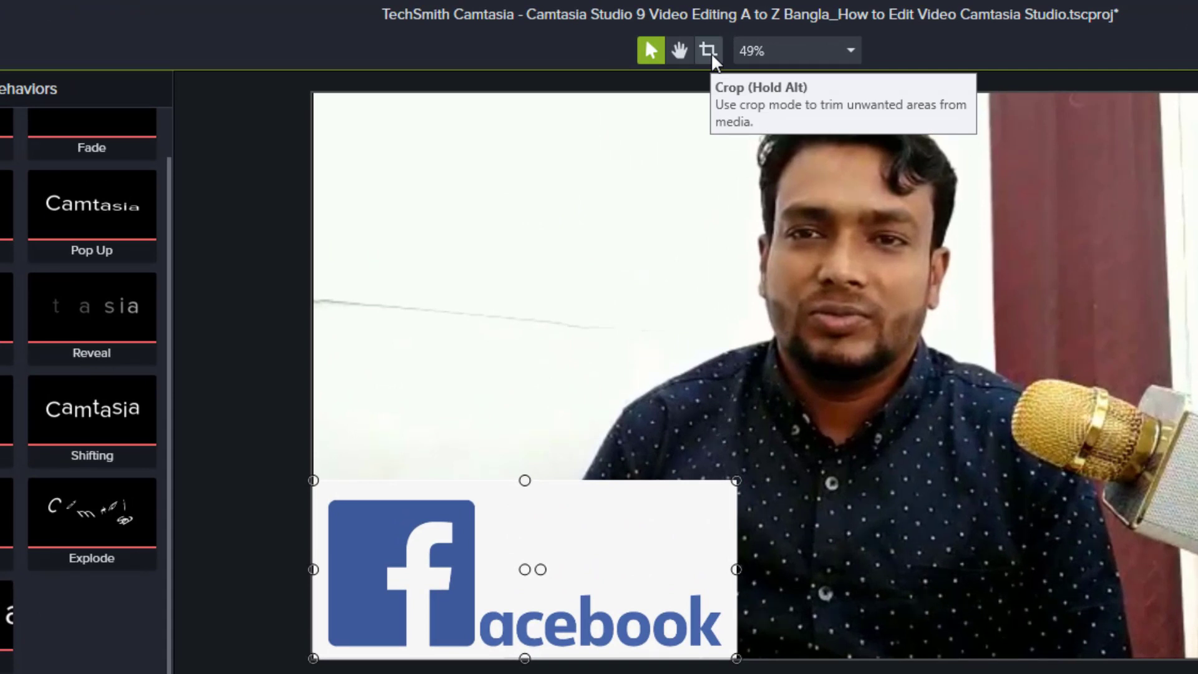
Step: Crop a thin strip off the upper edge of the Facebook logo and select the video clip on Track 1
left_click(711, 53)
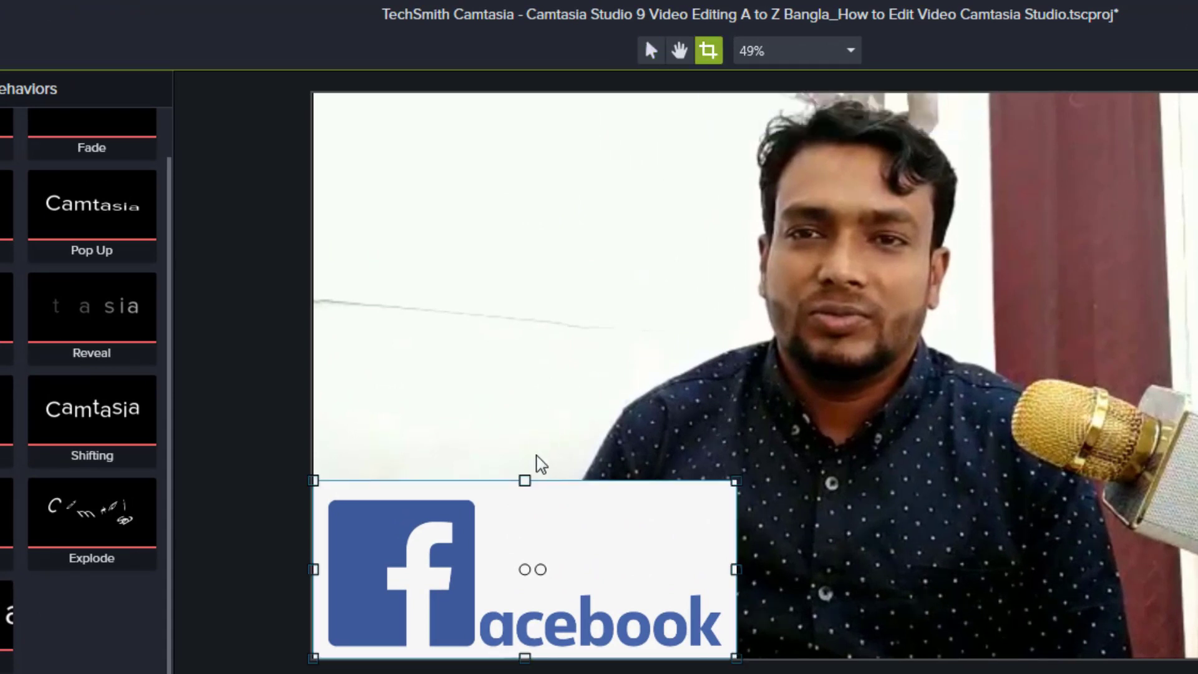
left_click_drag(524, 480, 523, 490)
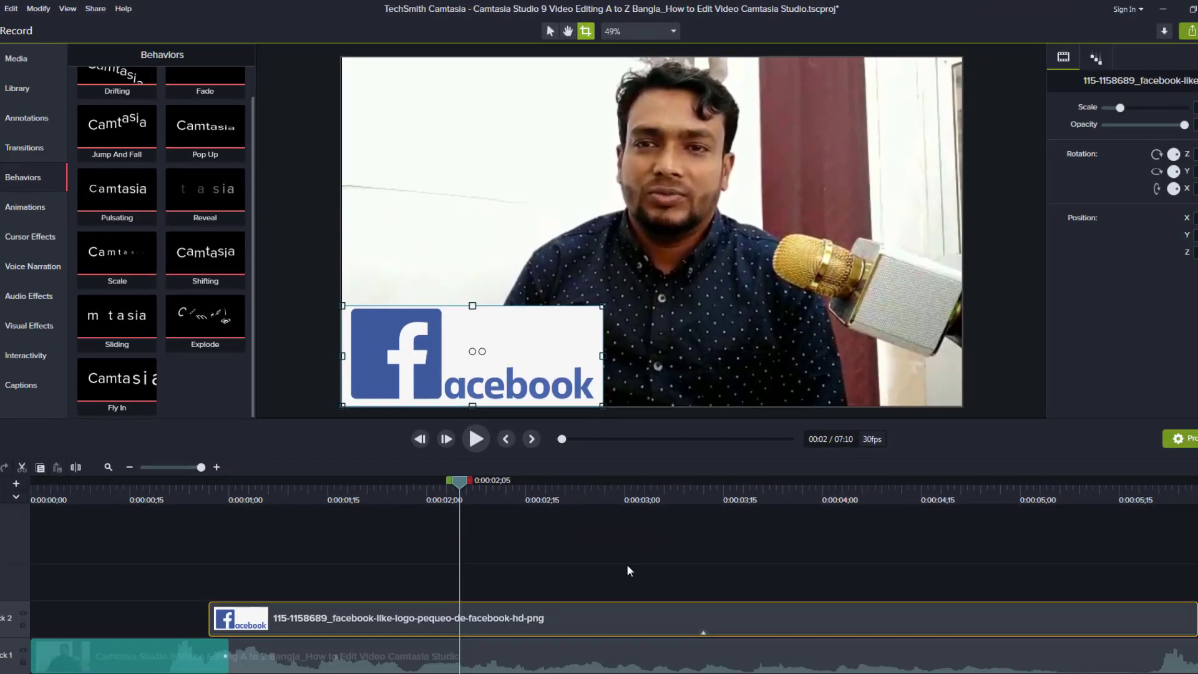
left_click(614, 538)
left_click(291, 621)
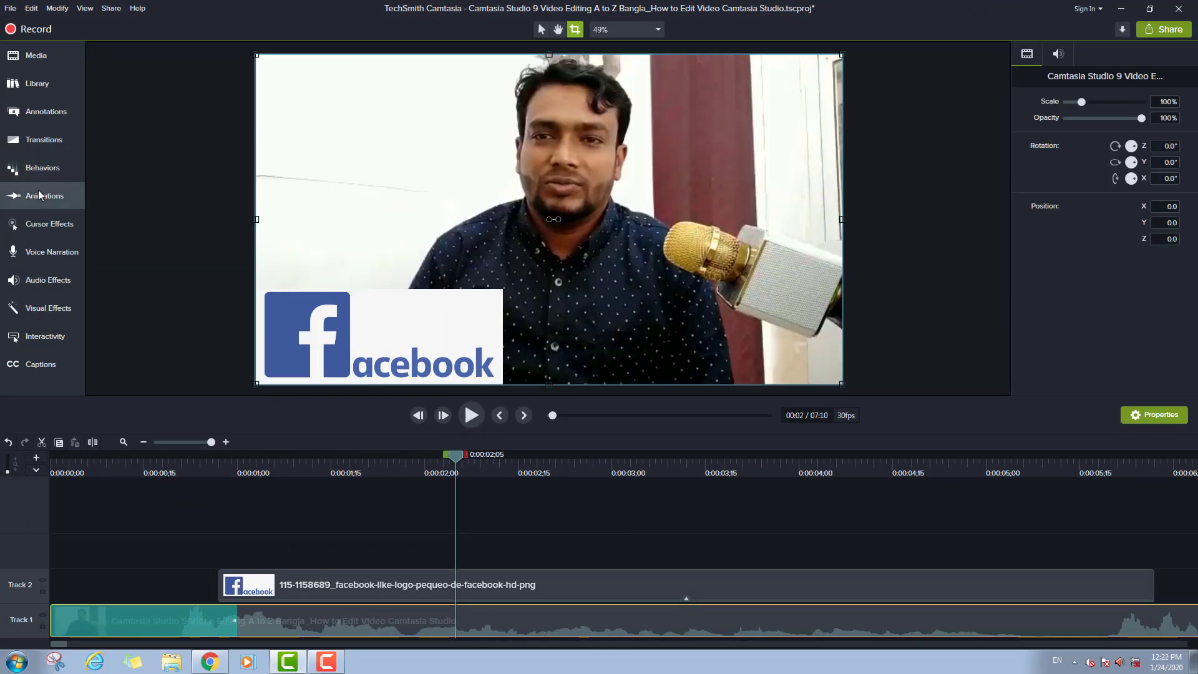
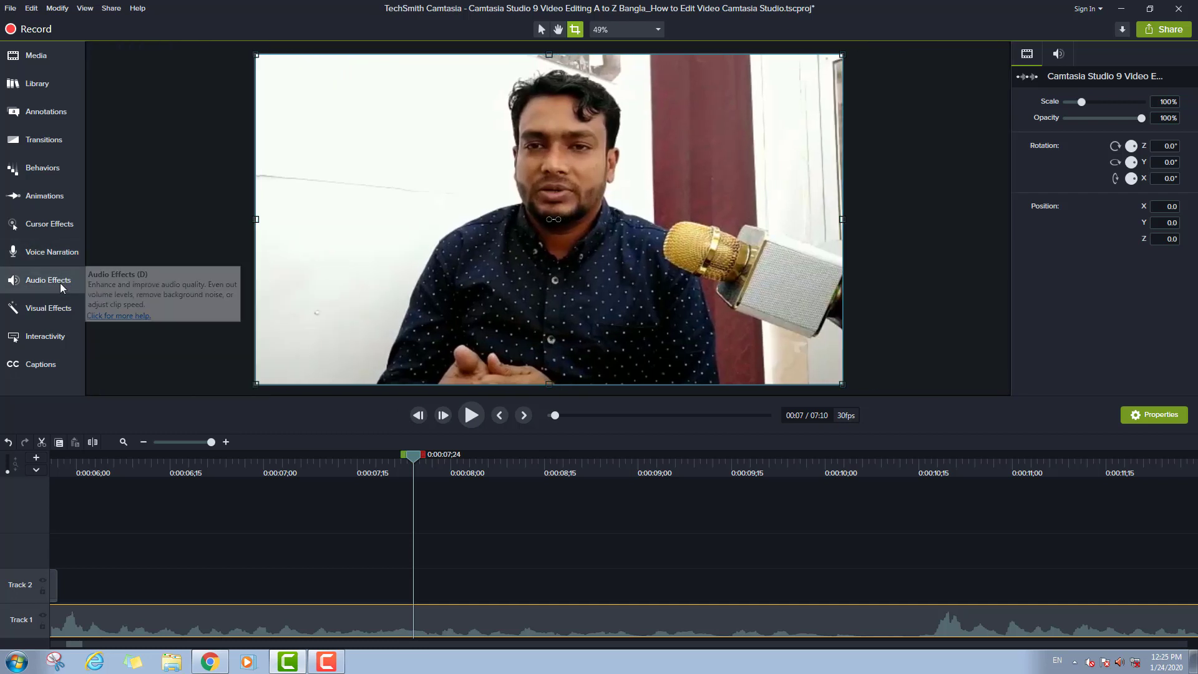
Step: Apply the Noise Removal audio effect to the selected video clip on Track 1
left_click(59, 282)
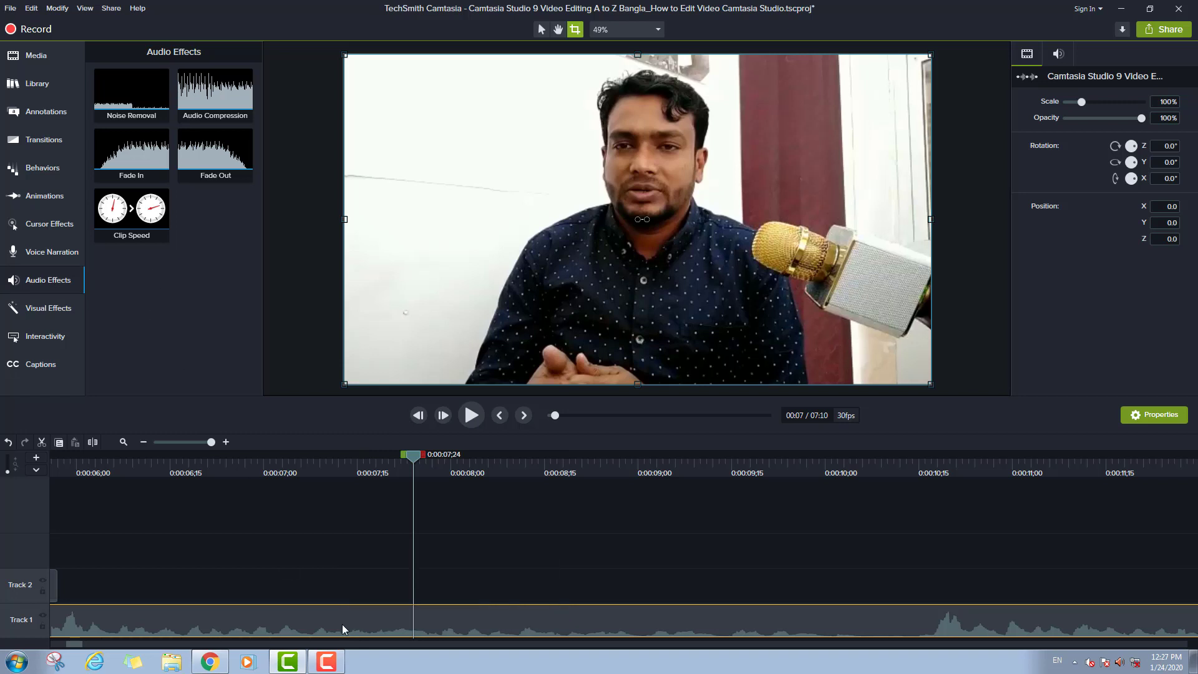
right_click(133, 99)
left_click(157, 104)
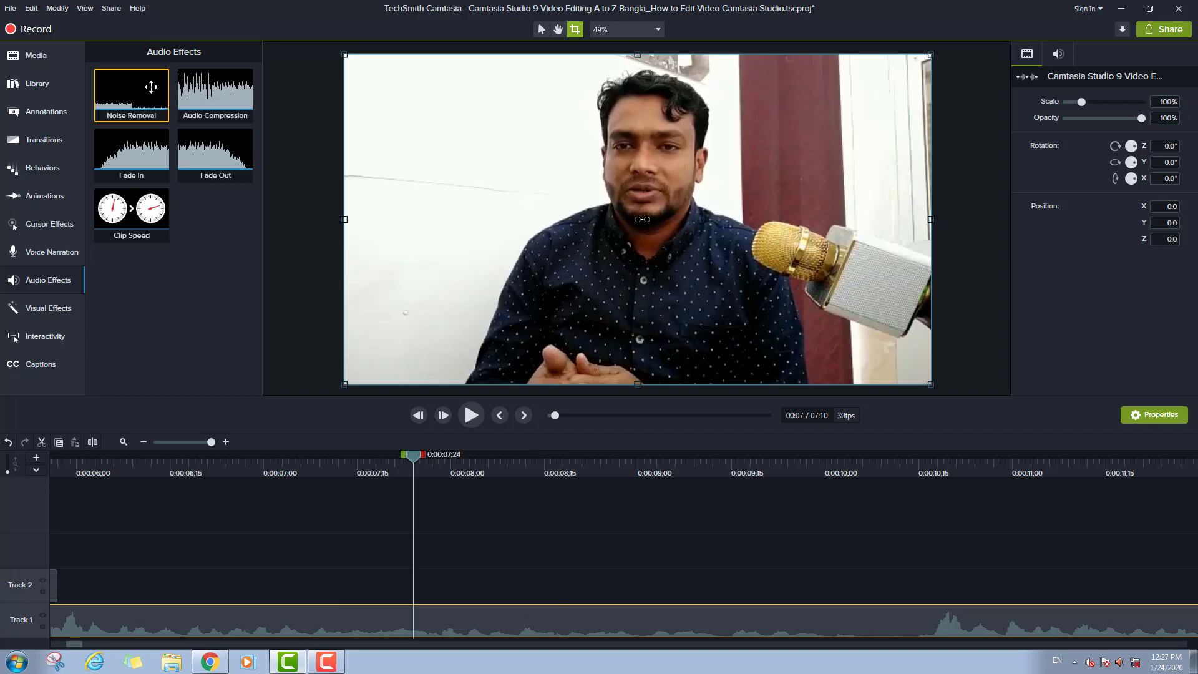
right_click(151, 87)
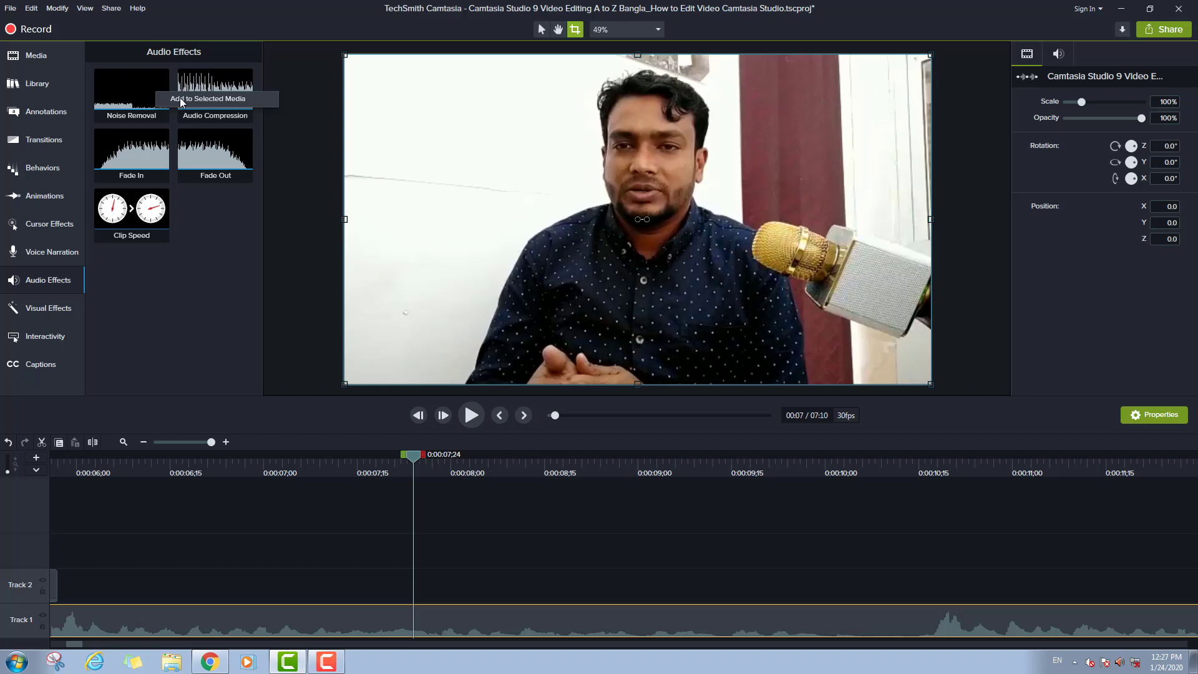
left_click(179, 98)
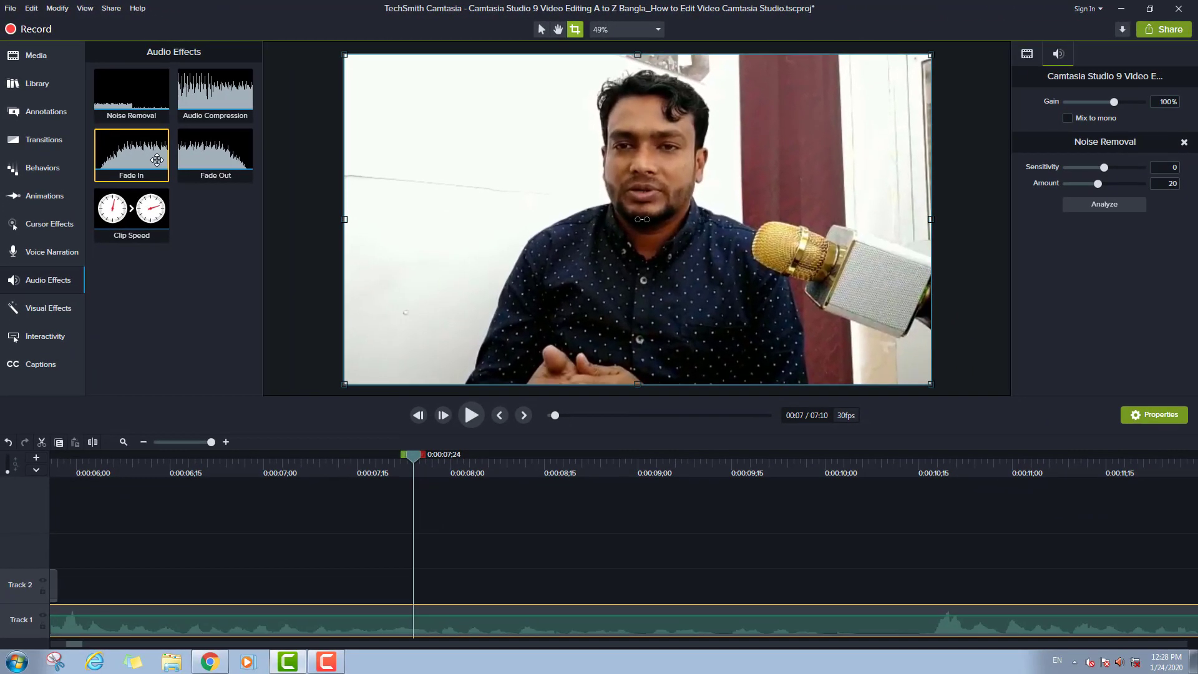
left_click(352, 236)
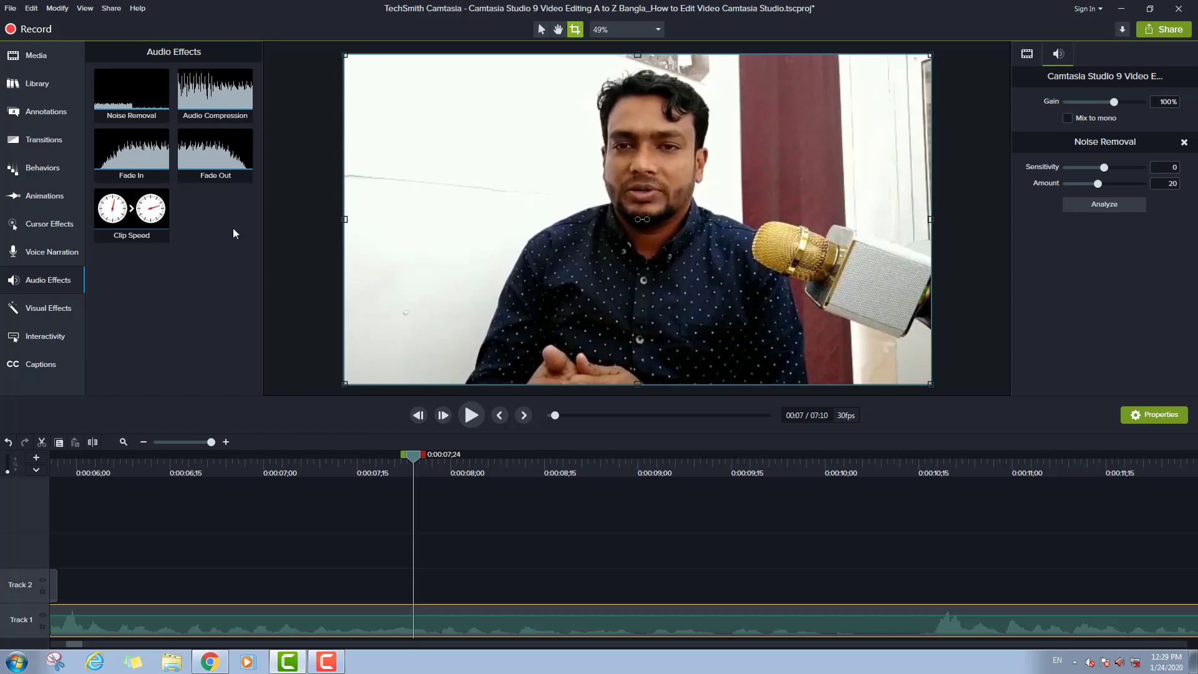
Step: Raise the audio level line of the video clip on Track 1 to its upper edge and deselect the clip
left_click(314, 549)
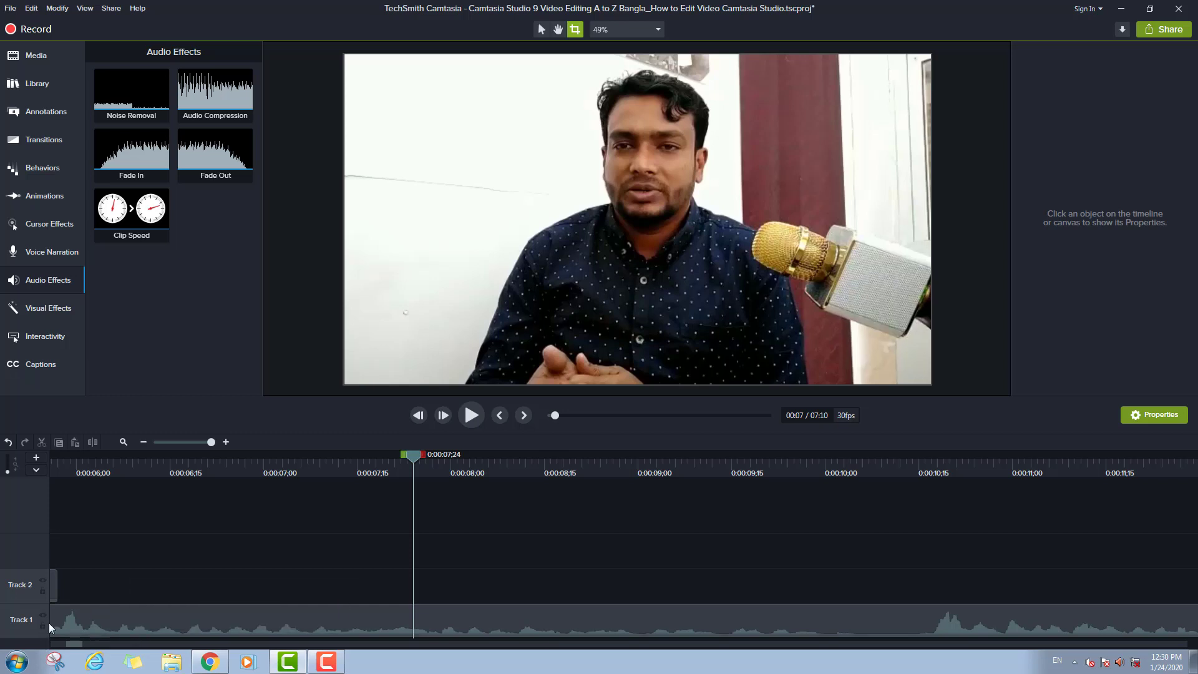
left_click(517, 624)
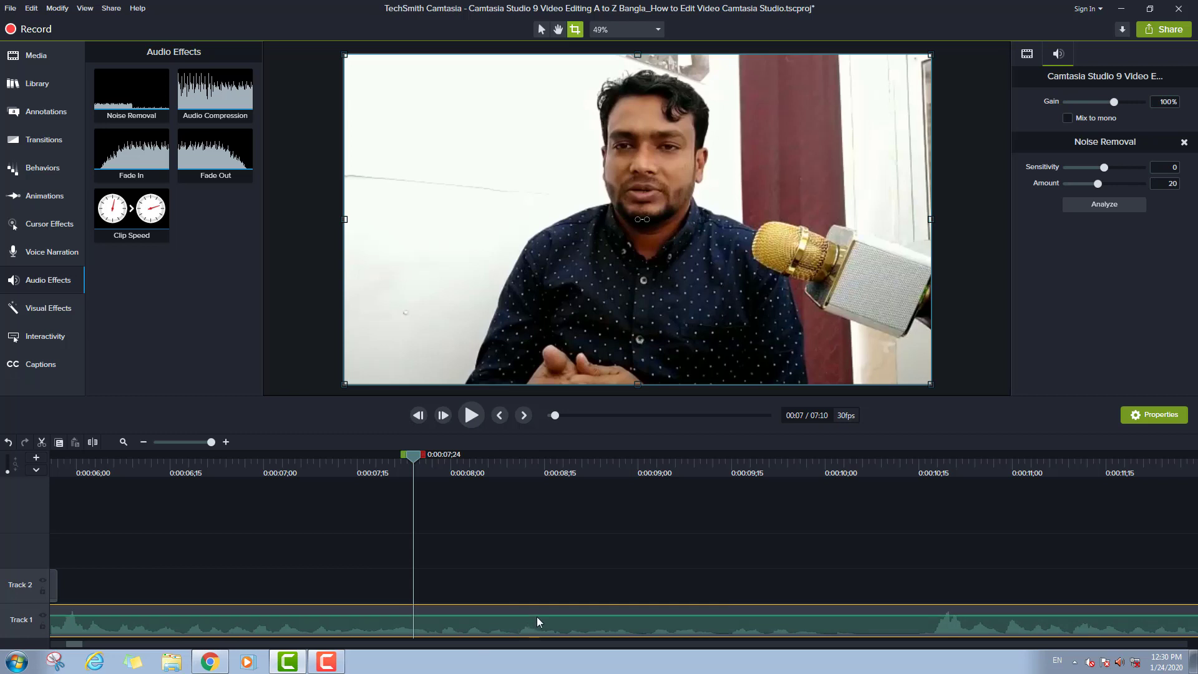
mouse_move(537, 617)
left_mouse_down()
mouse_move(537, 588)
mouse_move(536, 634)
mouse_move(534, 603)
left_mouse_up()
left_click(478, 590)
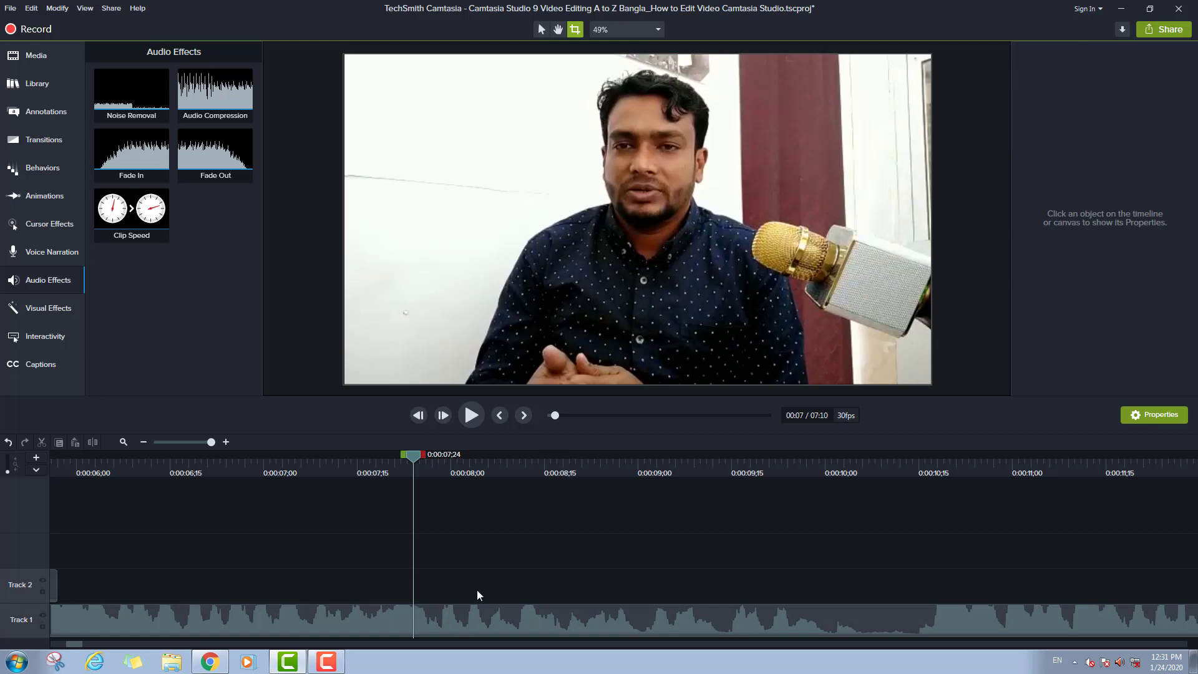
Step: Look through the editing commands for the Track 1 clip, including Separate Audio and Video, and dismiss them without choosing any
left_click(494, 623)
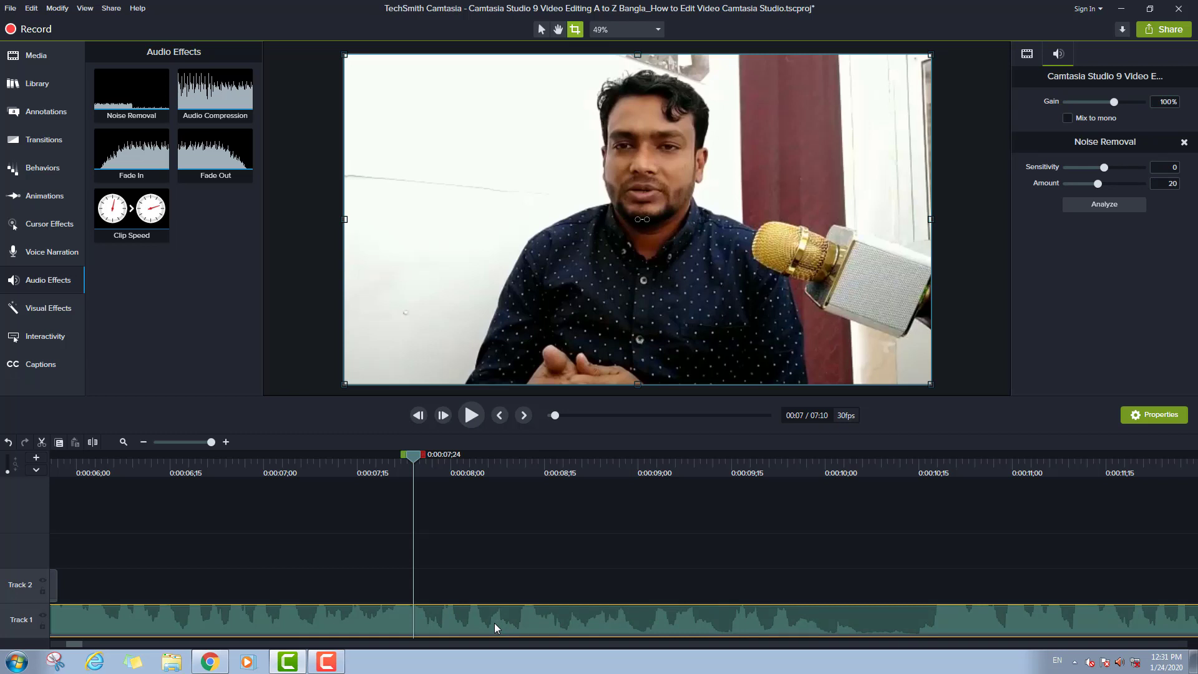
right_click(495, 623)
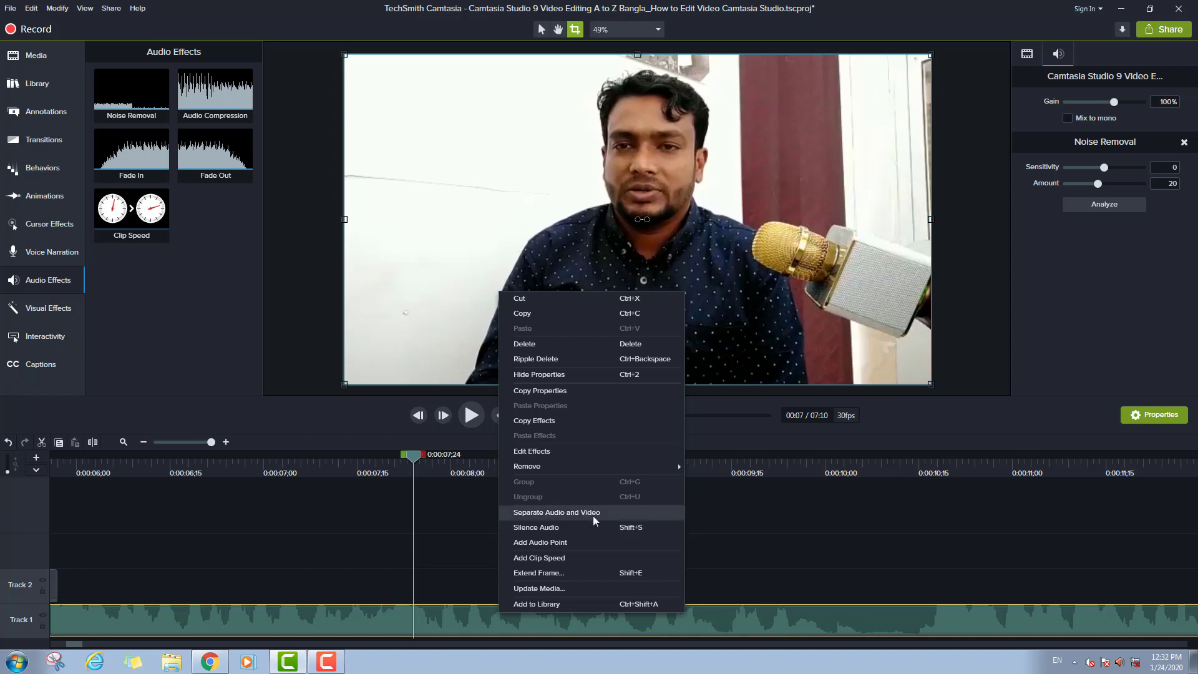
left_click(48, 279)
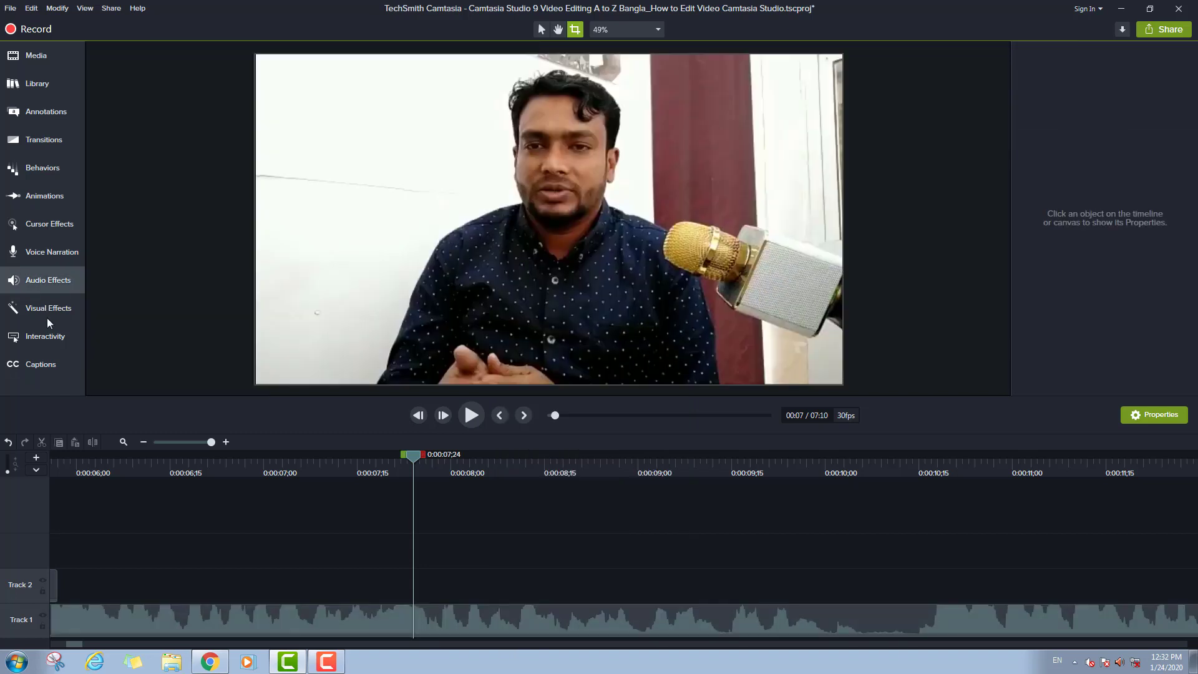
Step: Apply the Remove a Color visual effect to the video clip on Track 1
left_click(59, 311)
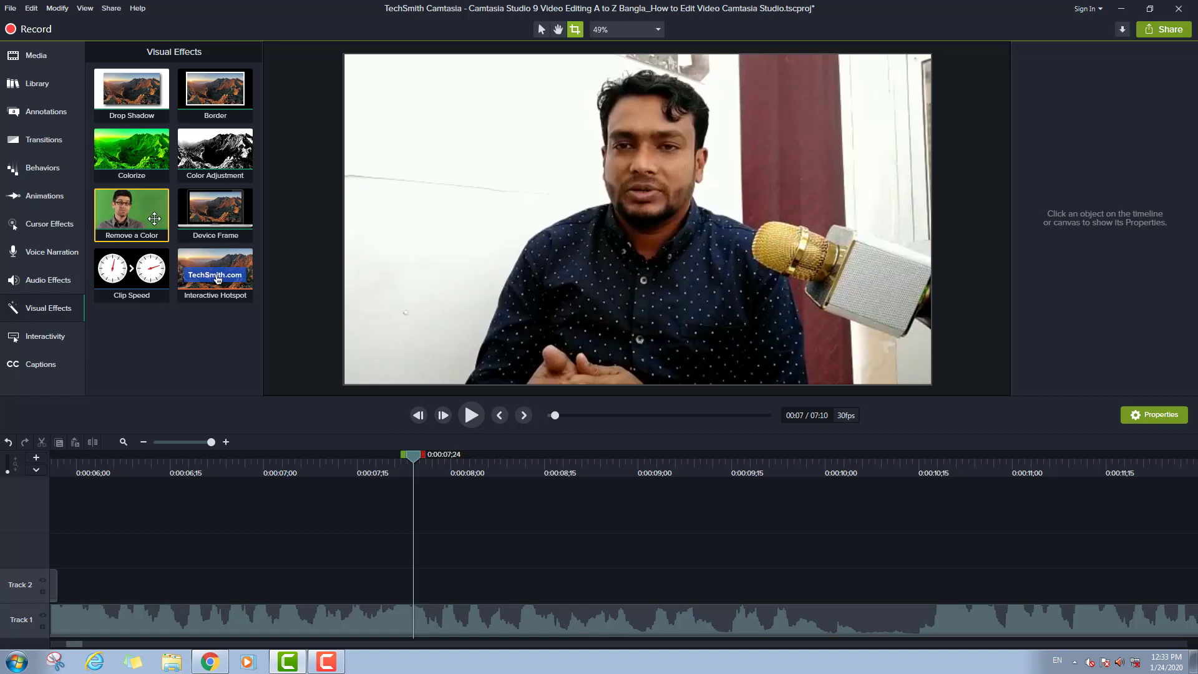
left_click(357, 620)
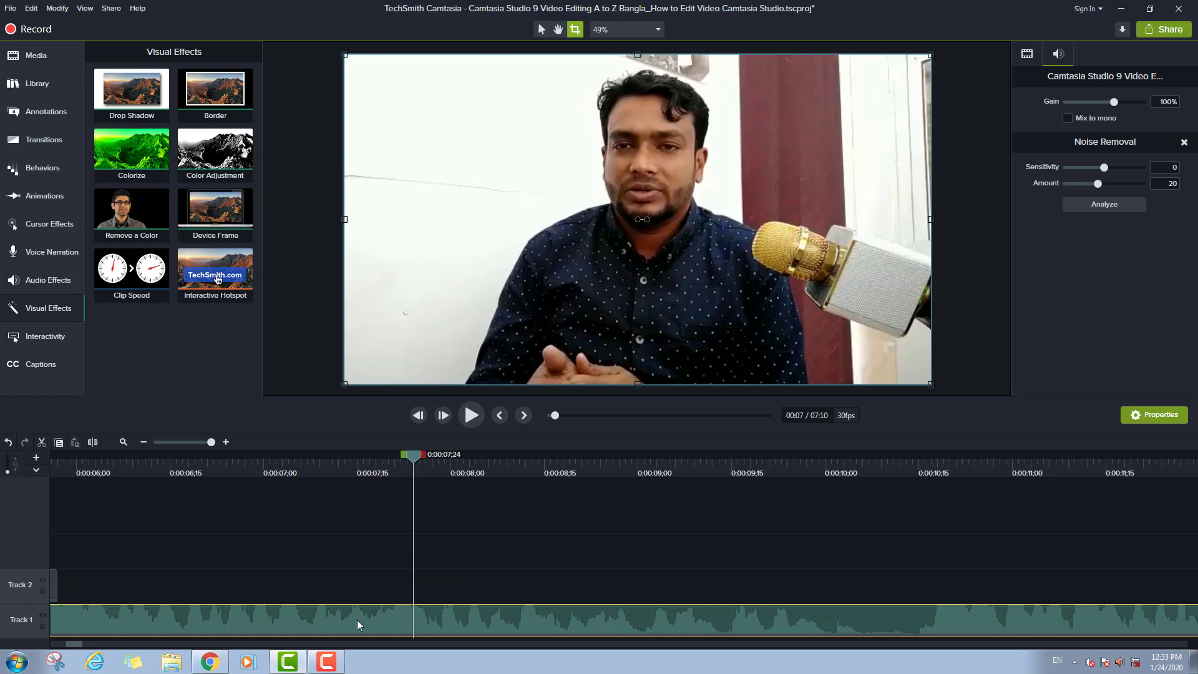
right_click(143, 219)
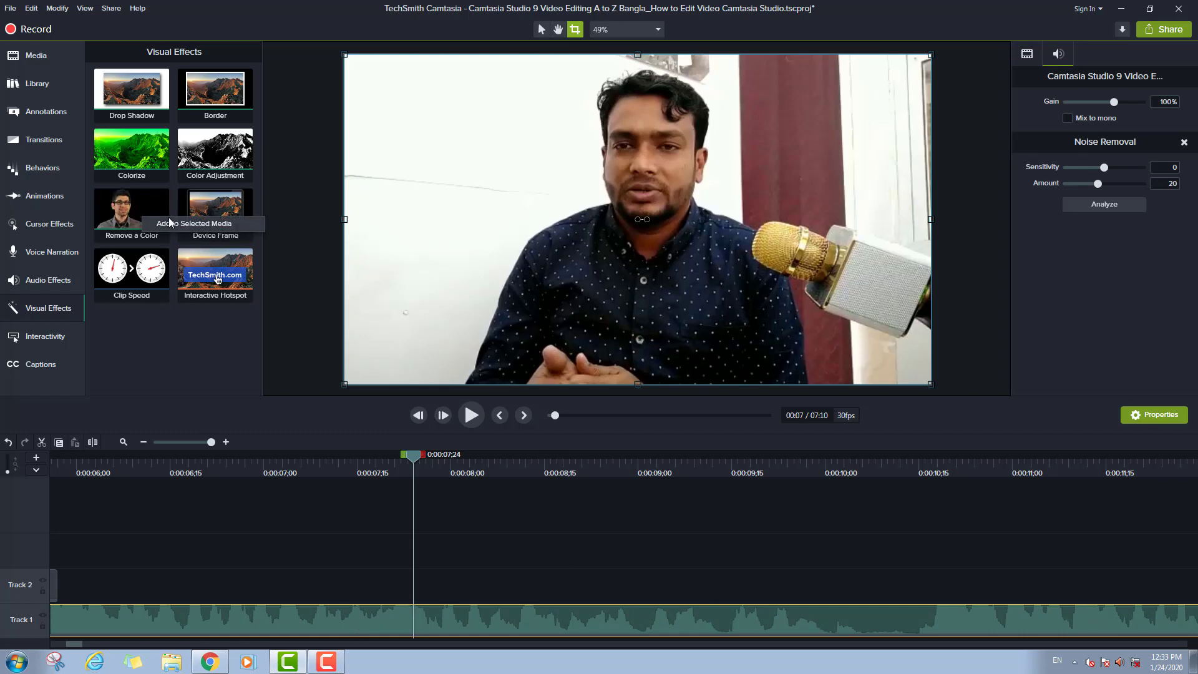
left_click(169, 224)
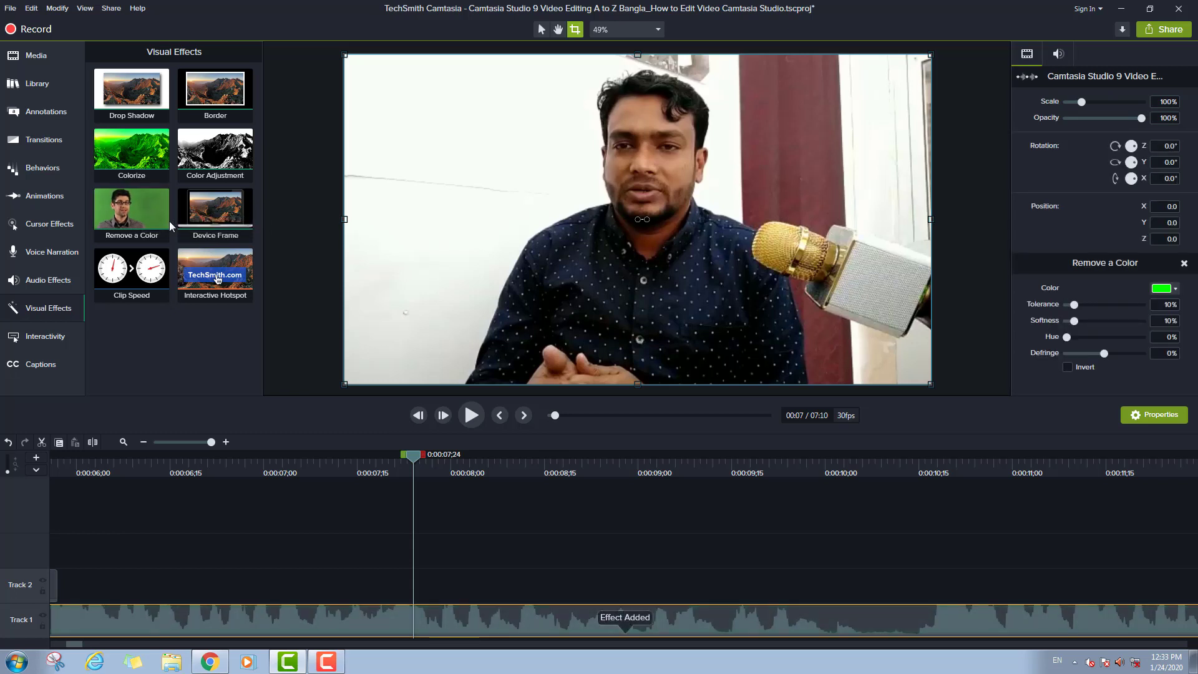
Step: Try removing the white wall by sampling its colour for Remove a Color, undo that, and restart the colour sampler
left_click(1177, 289)
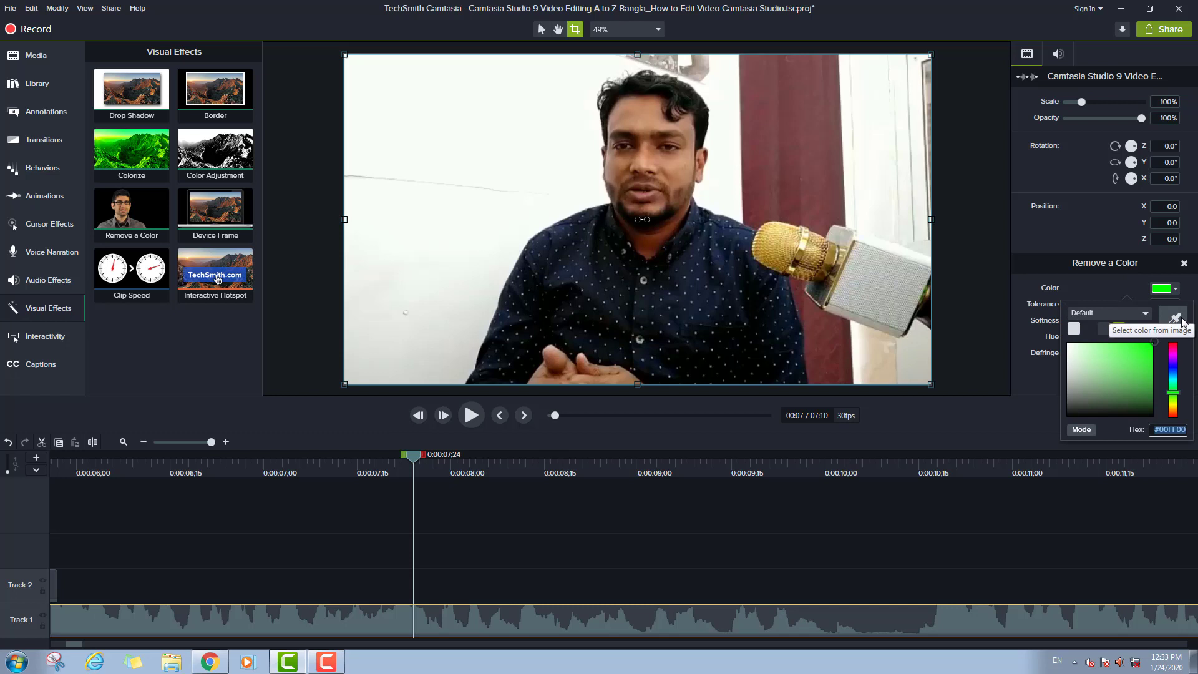
left_click(1174, 317)
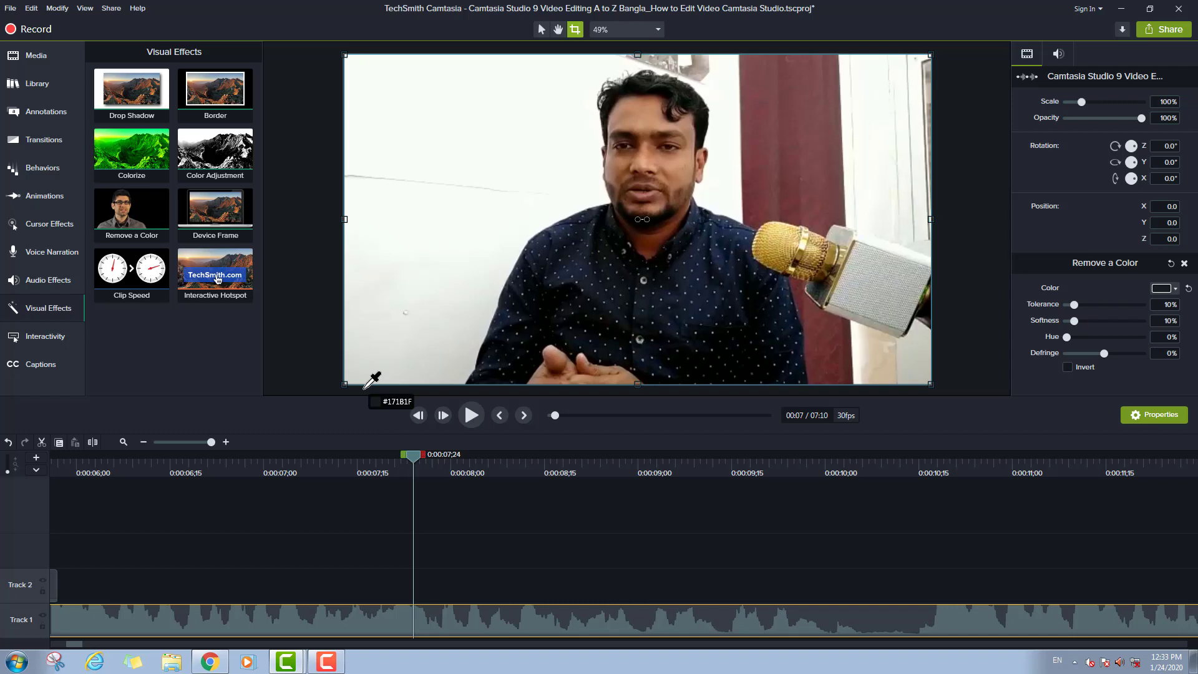
left_click(522, 124)
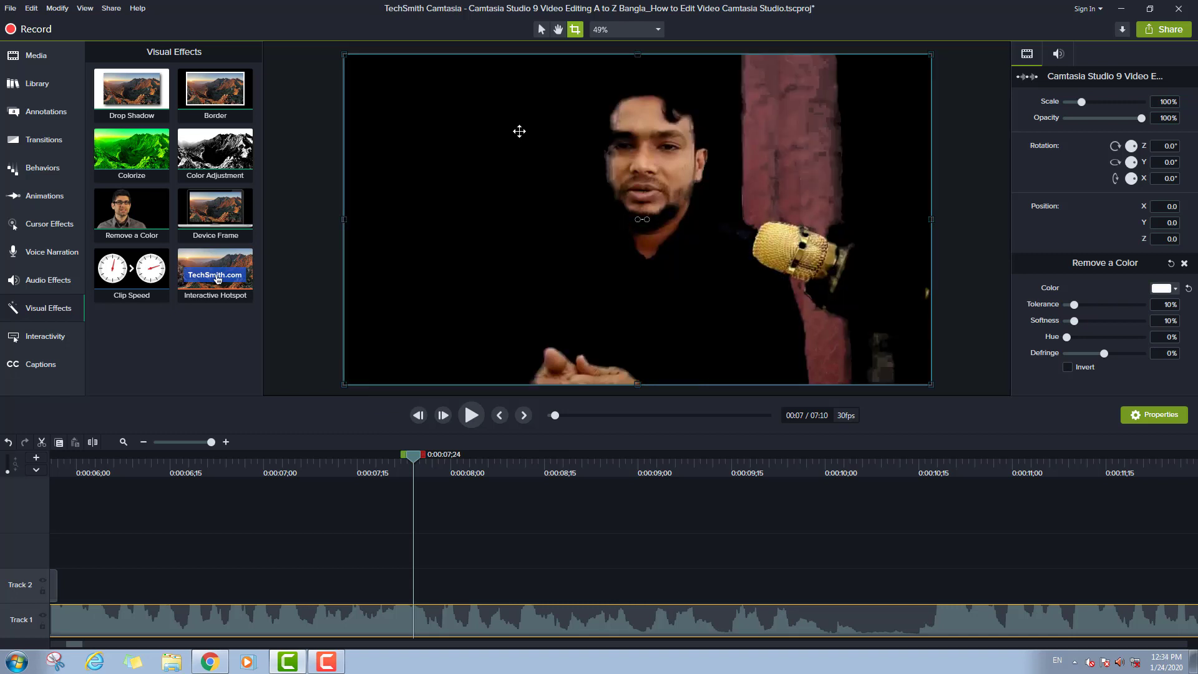
key("ctrl+z")
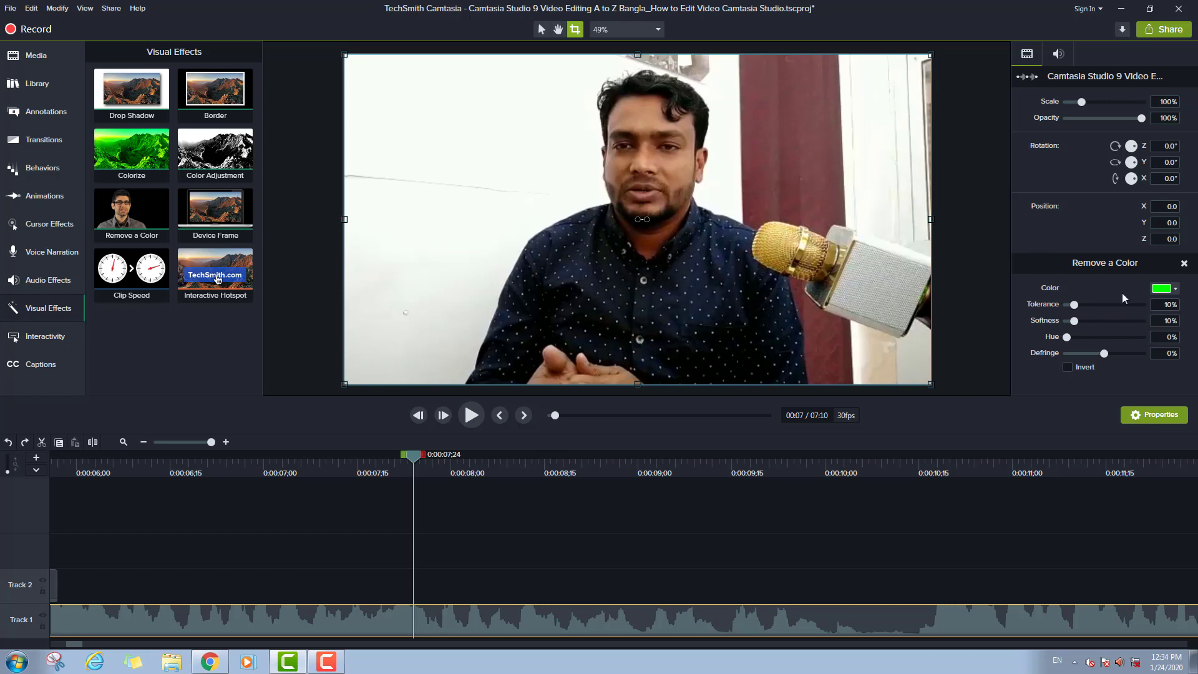
left_click(1173, 290)
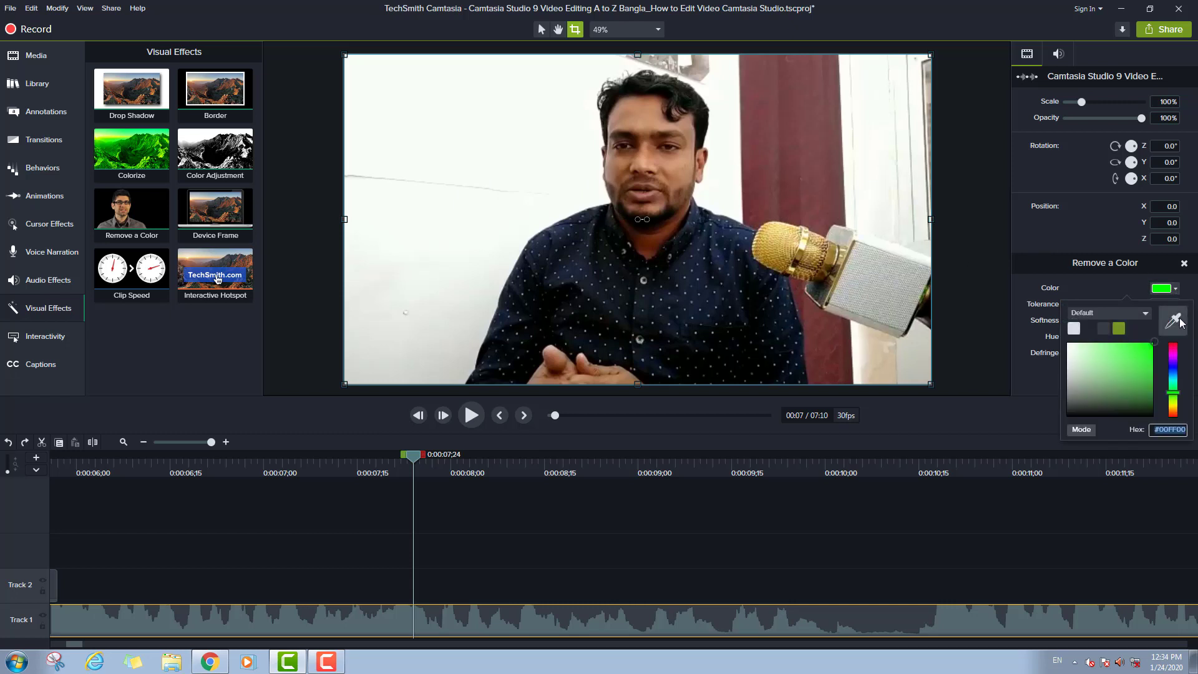
left_click(1178, 327)
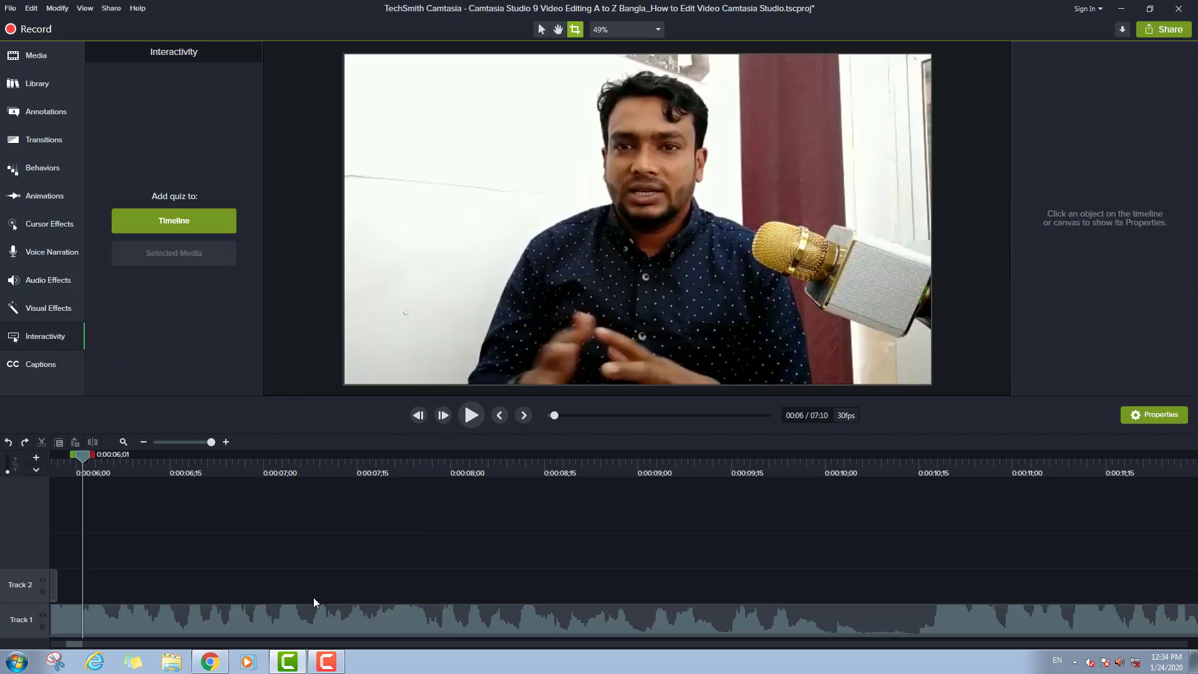
Step: Select the video clip on Track 1 and zoom out the timeline so a longer stretch of it is shown
left_click(323, 538)
left_click(183, 619)
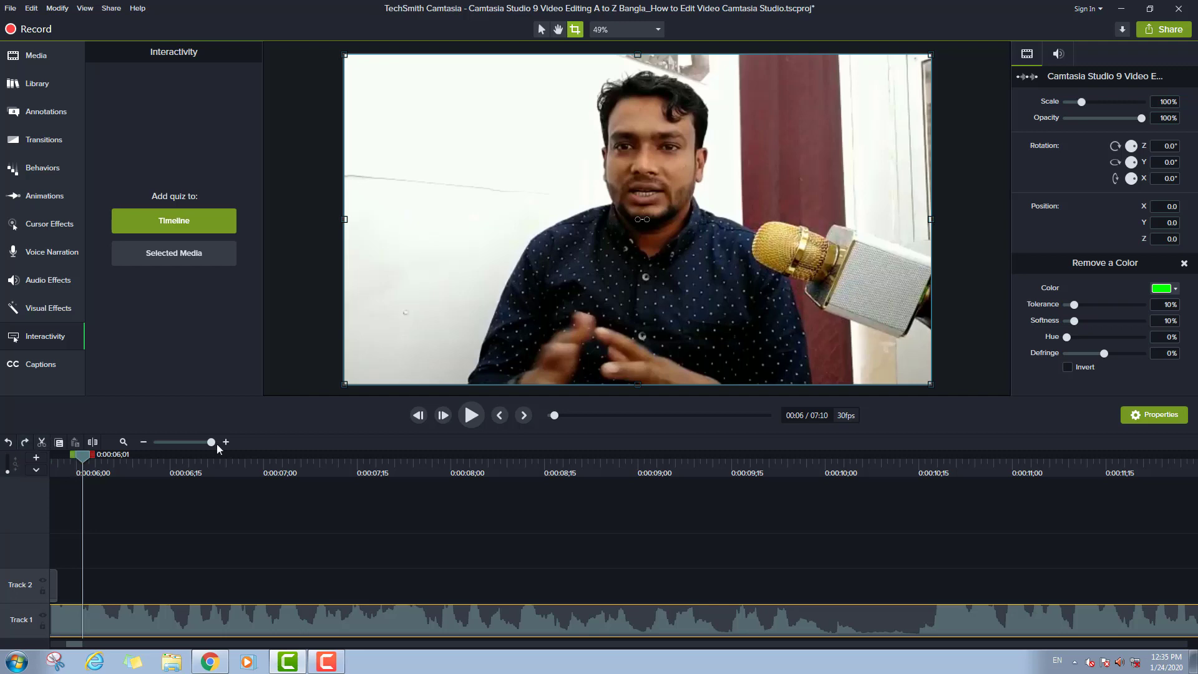
left_click_drag(211, 443, 192, 462)
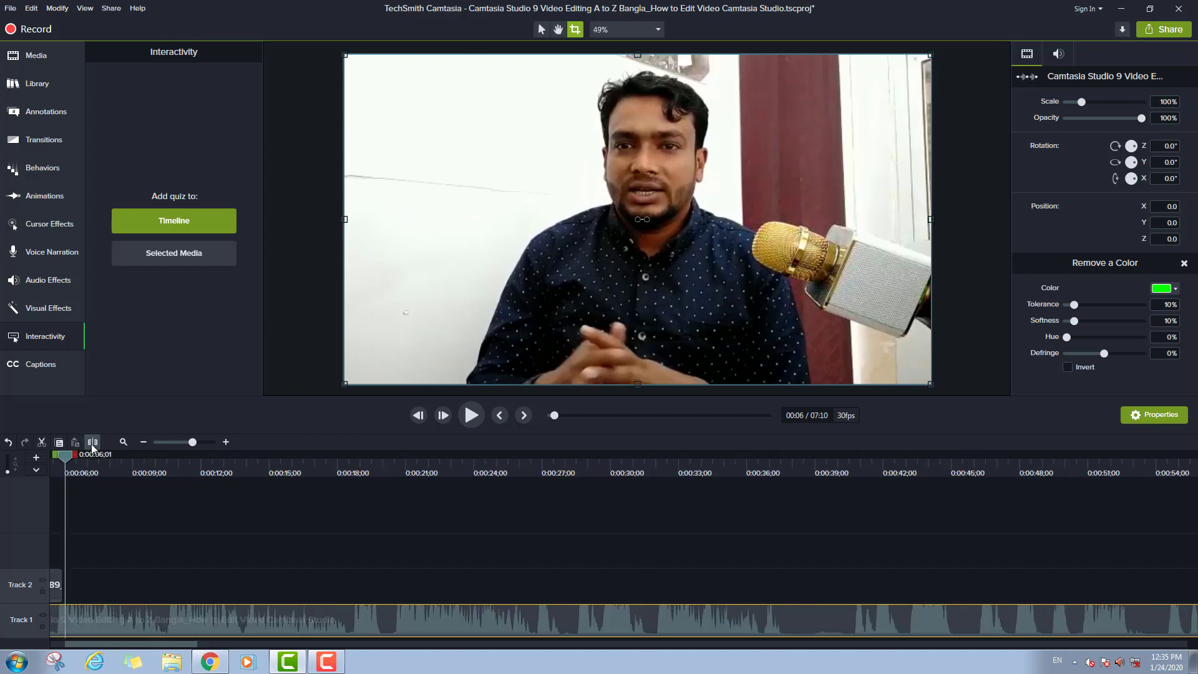